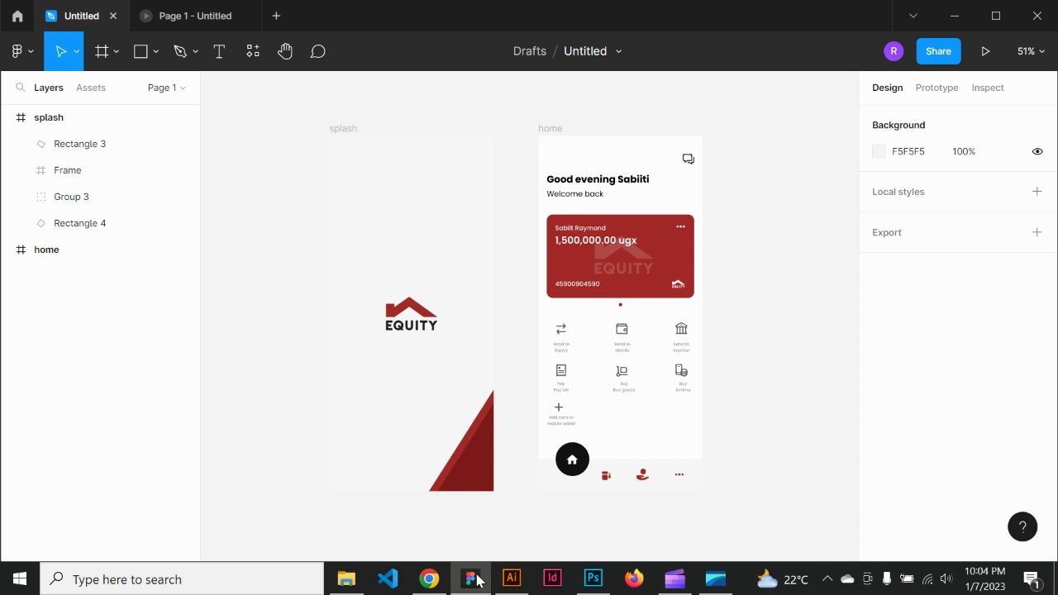
# Step: Switch to Chrome and open the Freepik photo search site
pyautogui.click(429, 578)
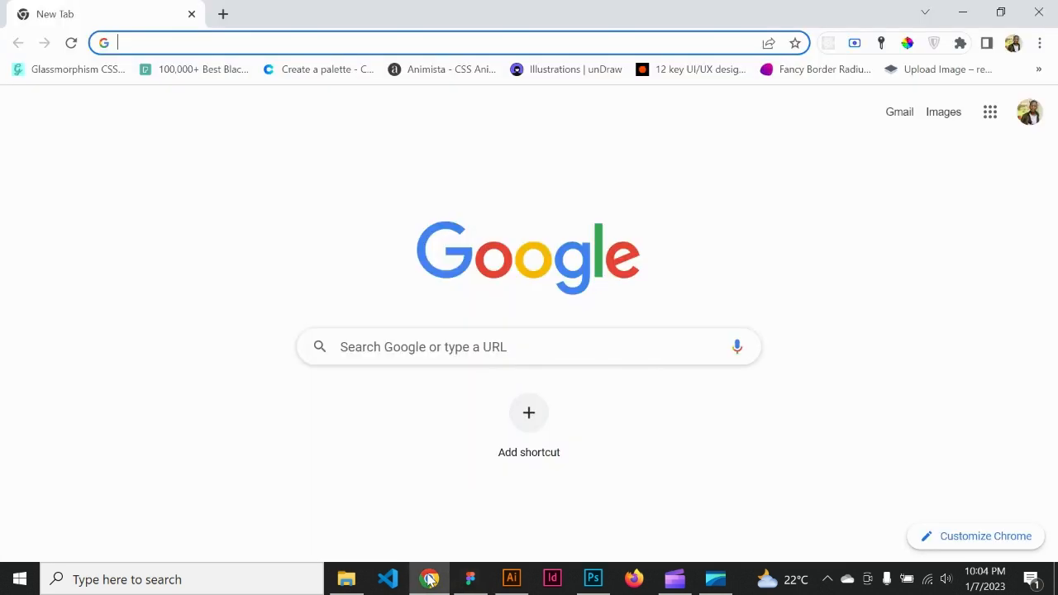
pyautogui.write('fre')
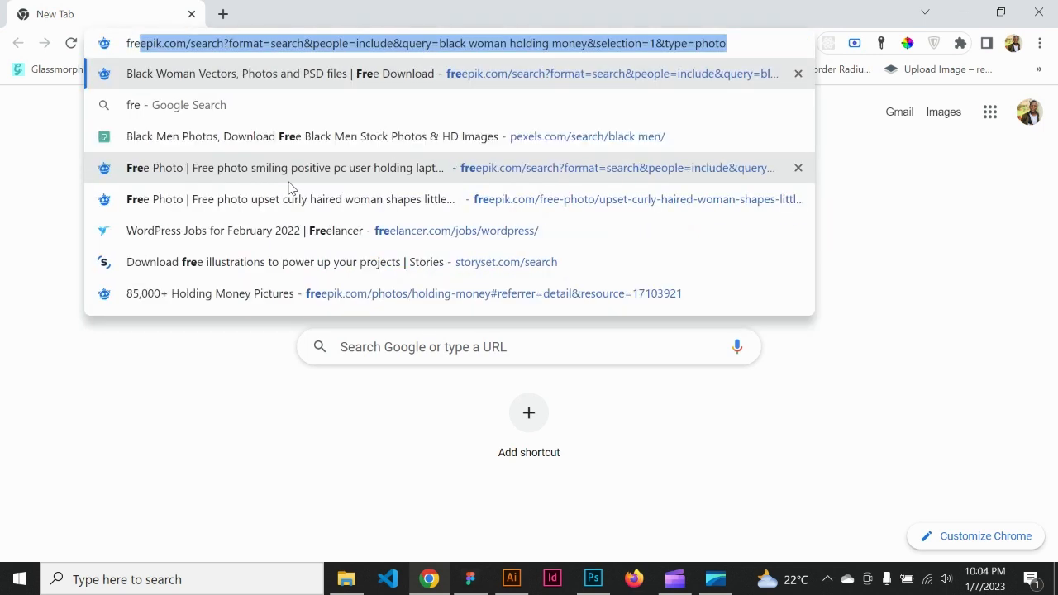
pyautogui.press('Return')
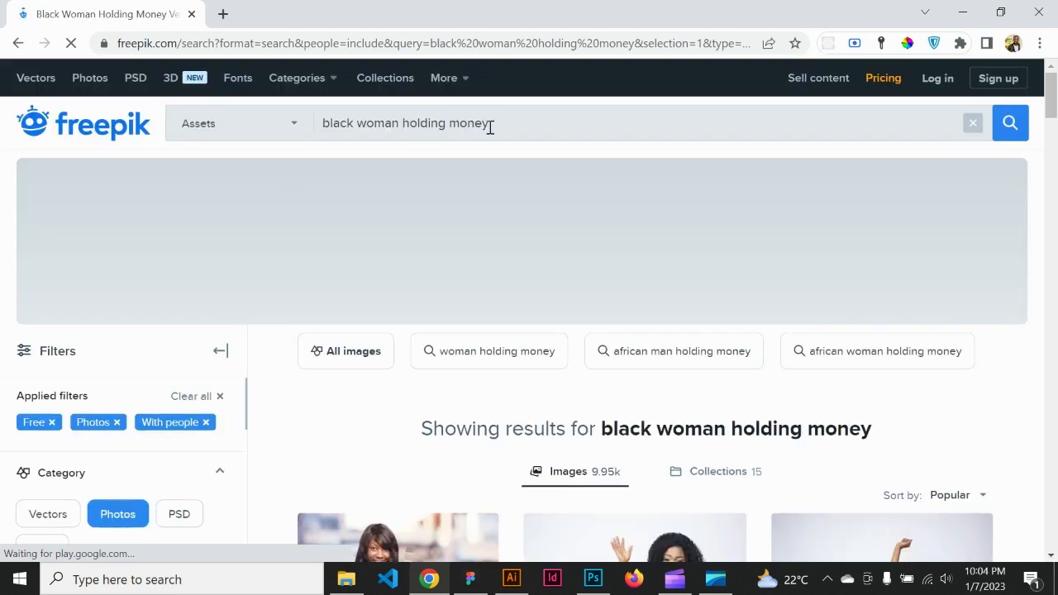
# Step: Replace the Freepik search query with "mockups" and run the search
pyautogui.moveTo(510, 122); pyautogui.dragTo(331, 125)
pyautogui.press('BackSpace')
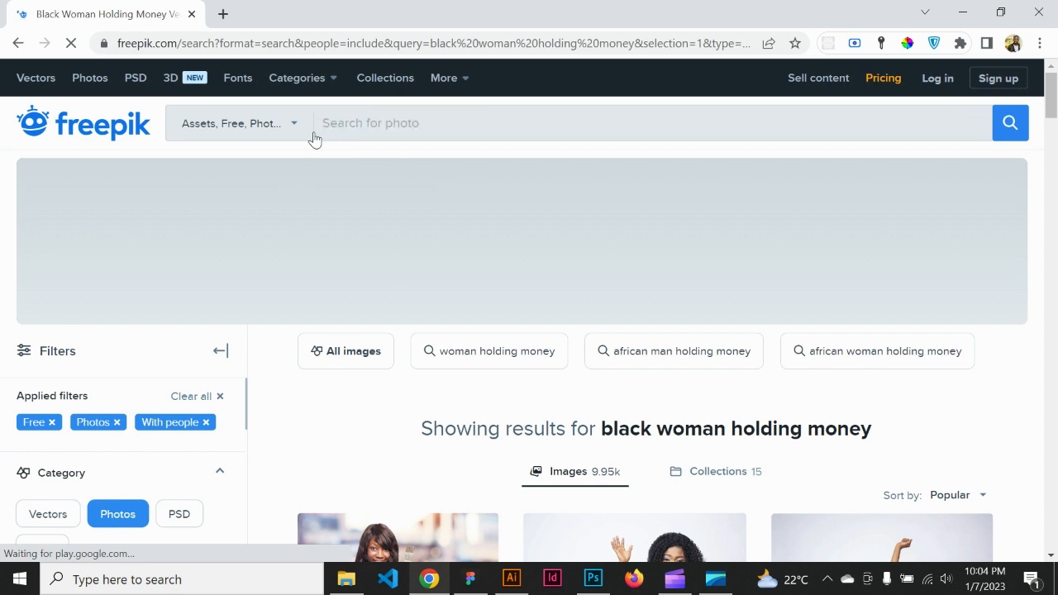
pyautogui.write('mocku')
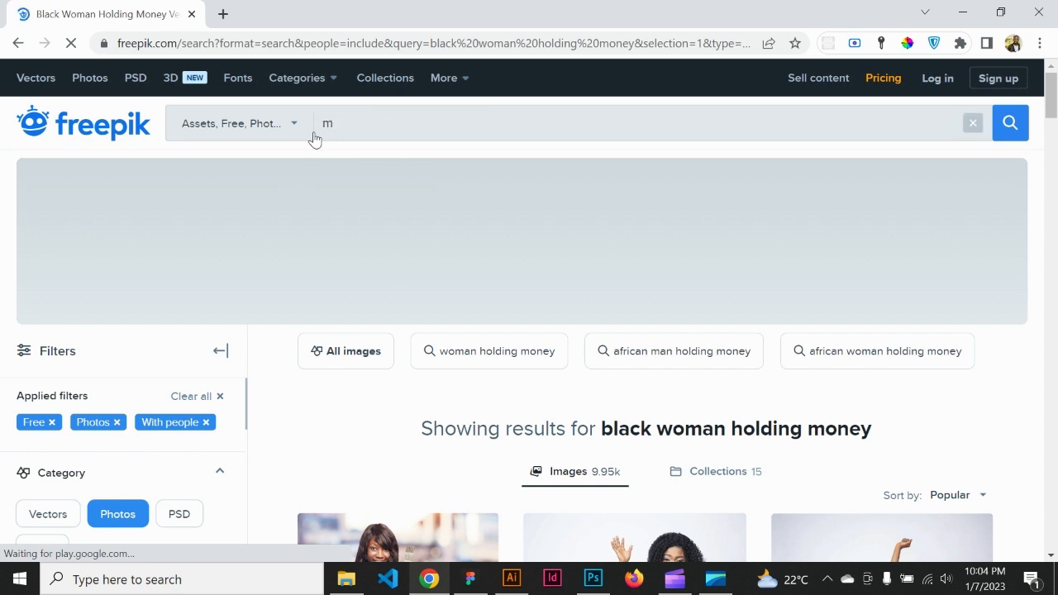
pyautogui.write('ps')
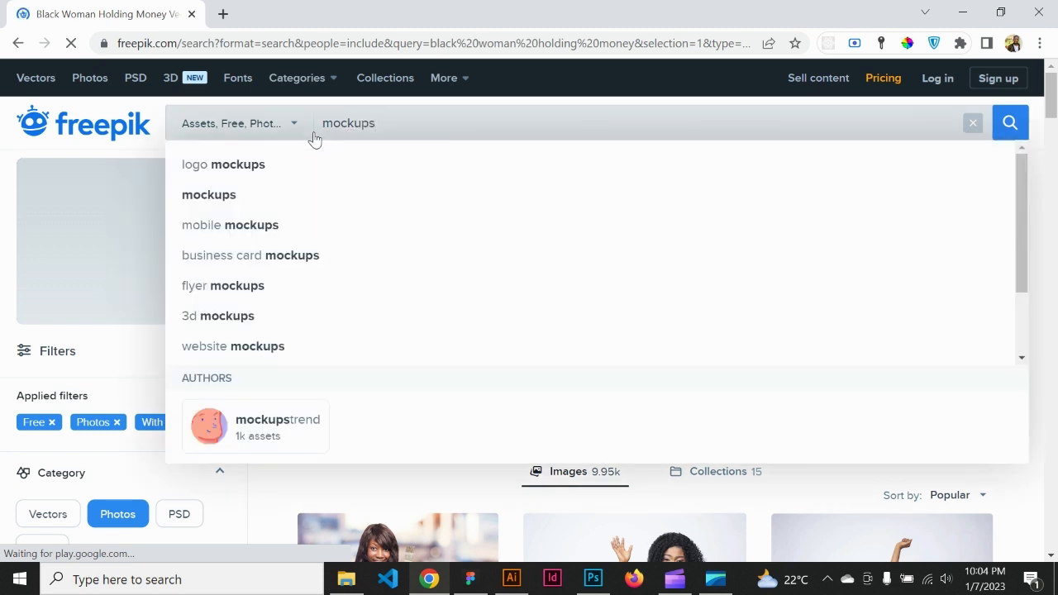
pyautogui.click(1010, 124)
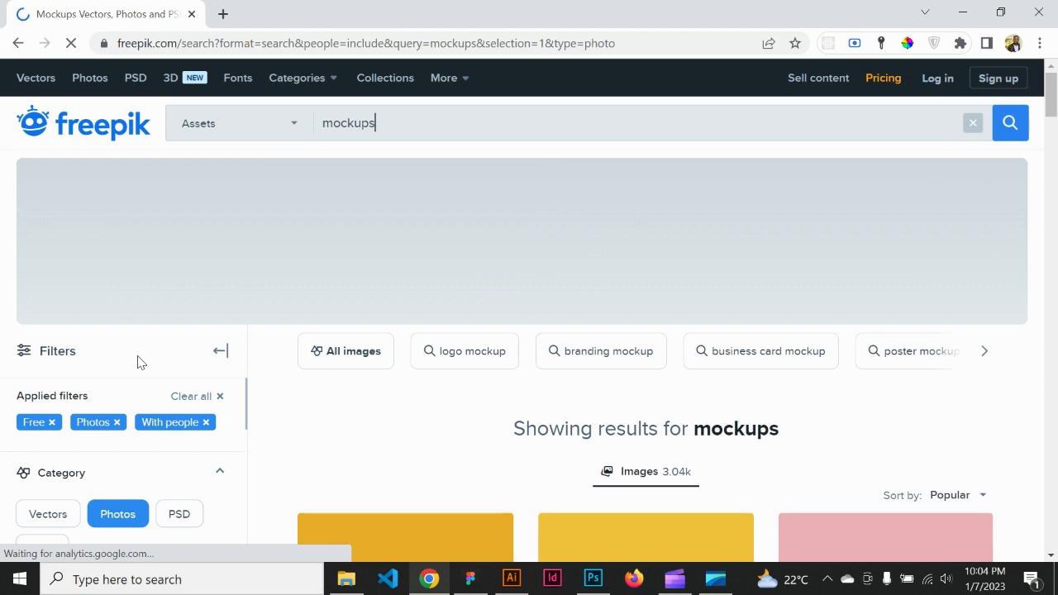
# Step: Filter the mockup search results to the PSD category
pyautogui.scroll(-1, 141, 360)
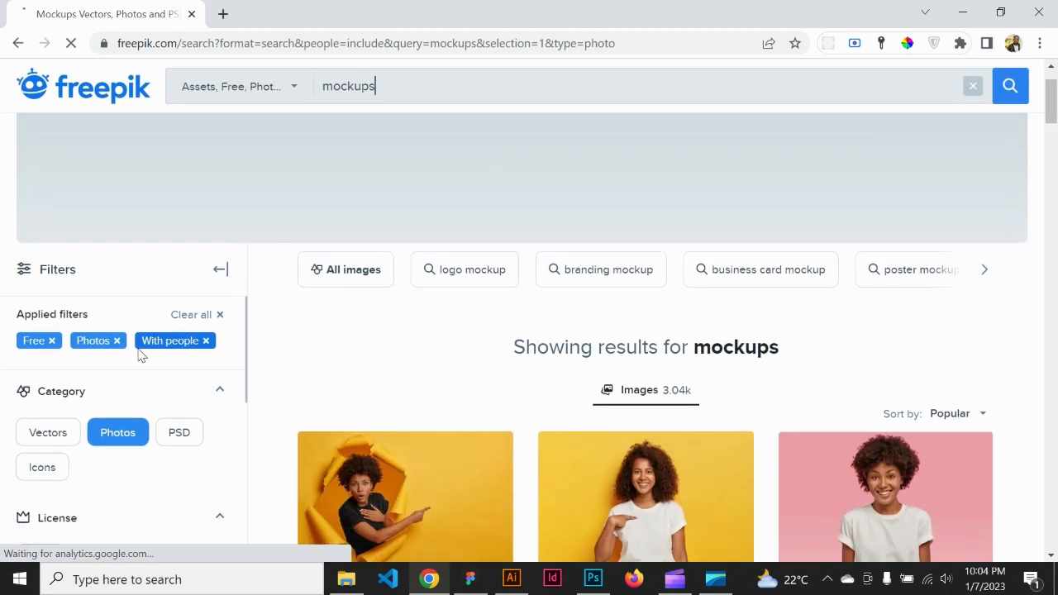
pyautogui.scroll(-1, 140, 356)
pyautogui.scroll(-1, 139, 355)
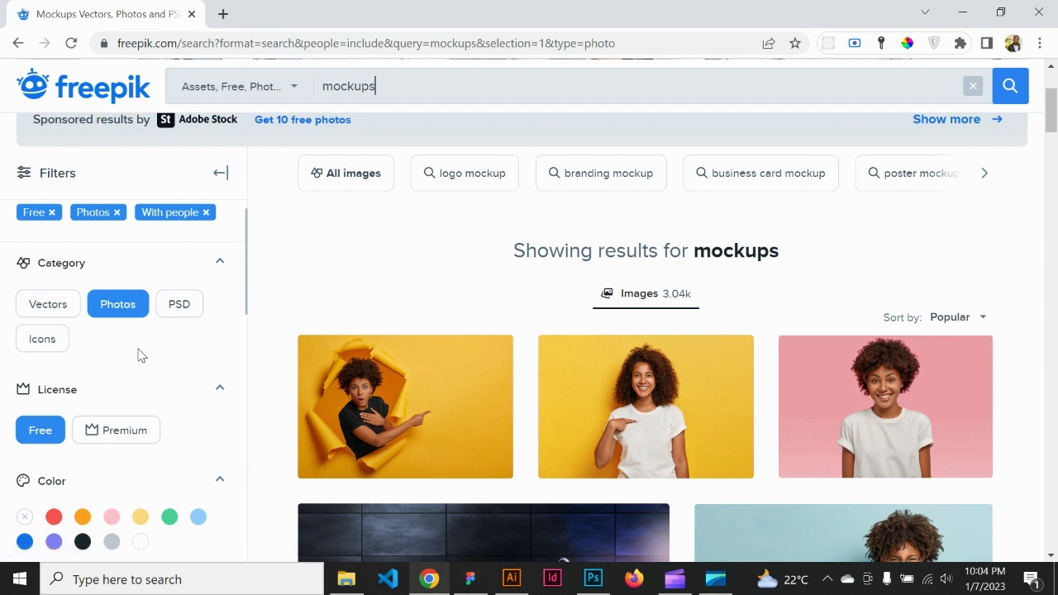
pyautogui.scroll(-1, 141, 352)
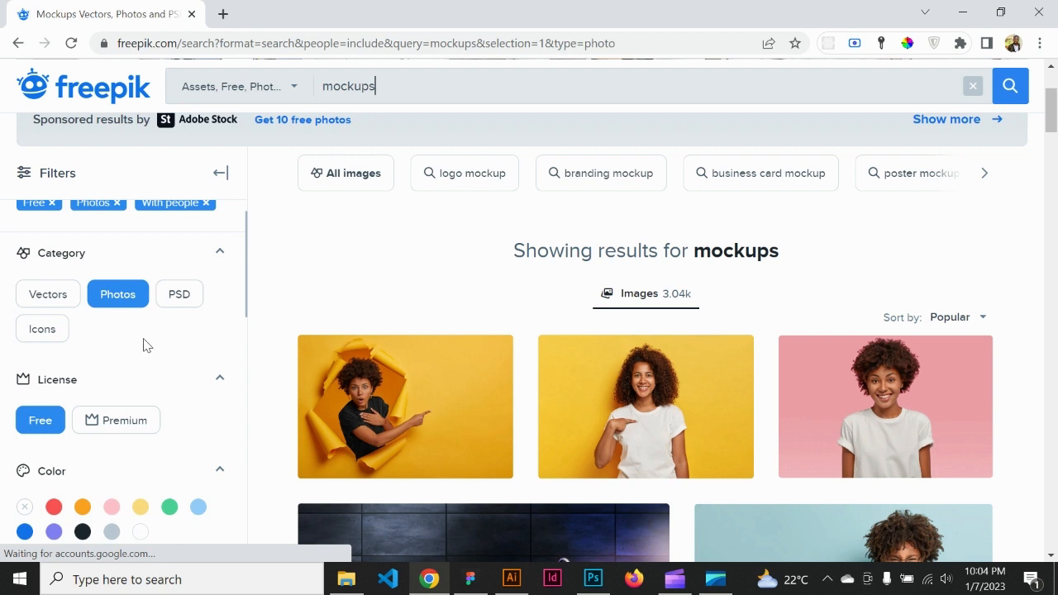
pyautogui.click(175, 296)
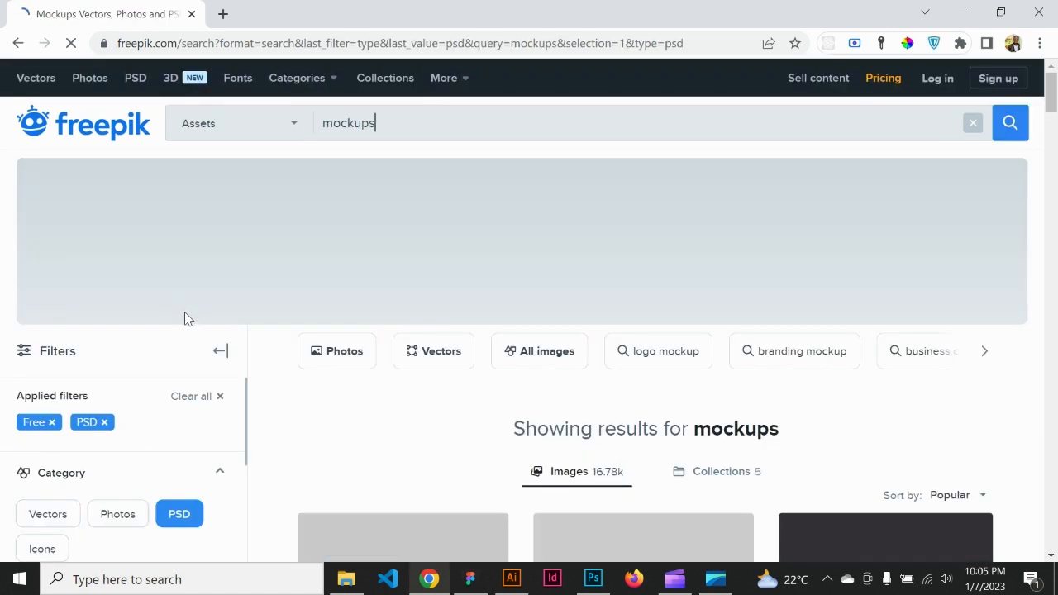
# Step: Restrict the PSD mockup results to the red color
pyautogui.scroll(-2, 185, 313)
pyautogui.scroll(-1, 185, 314)
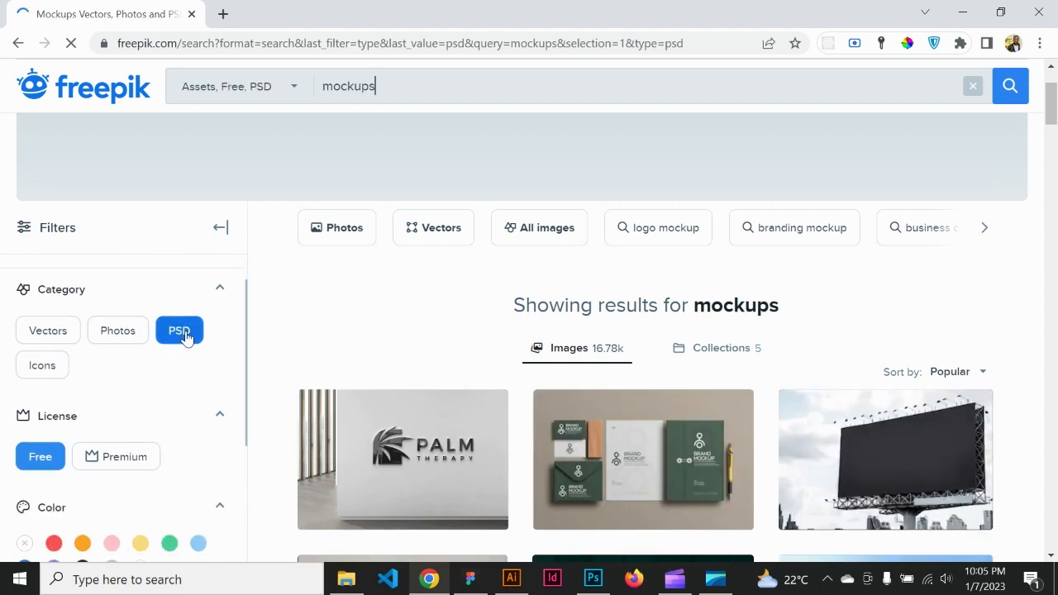
pyautogui.scroll(-1, 187, 336)
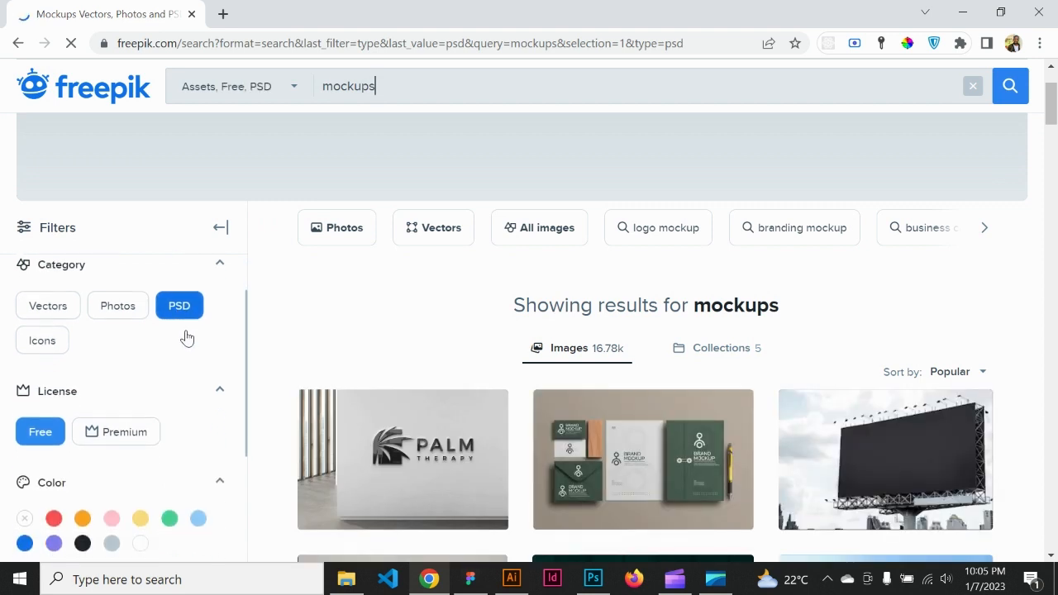
pyautogui.scroll(-1, 186, 336)
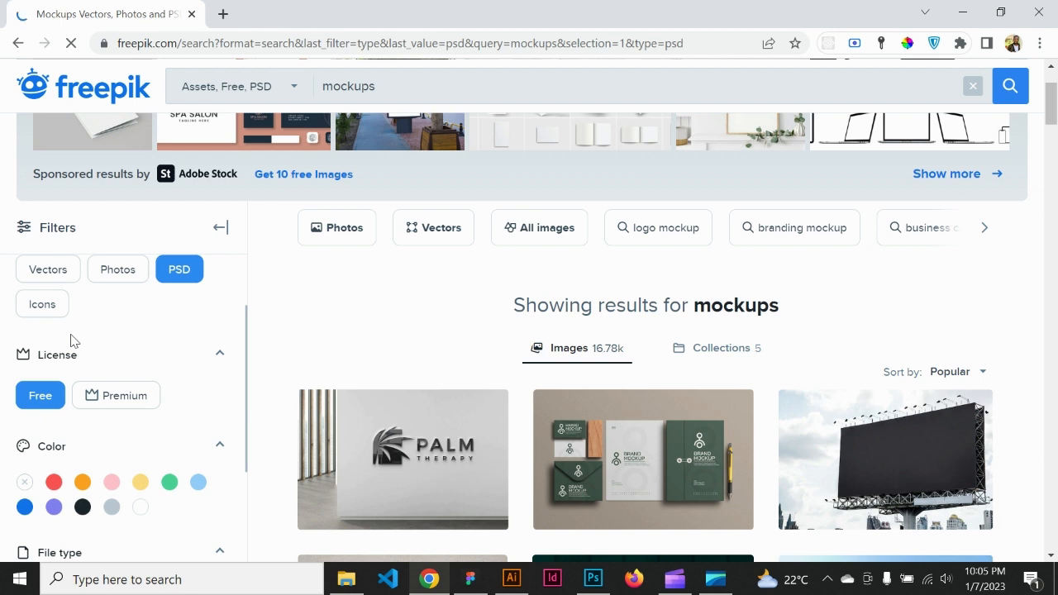
pyautogui.scroll(-3, 74, 331)
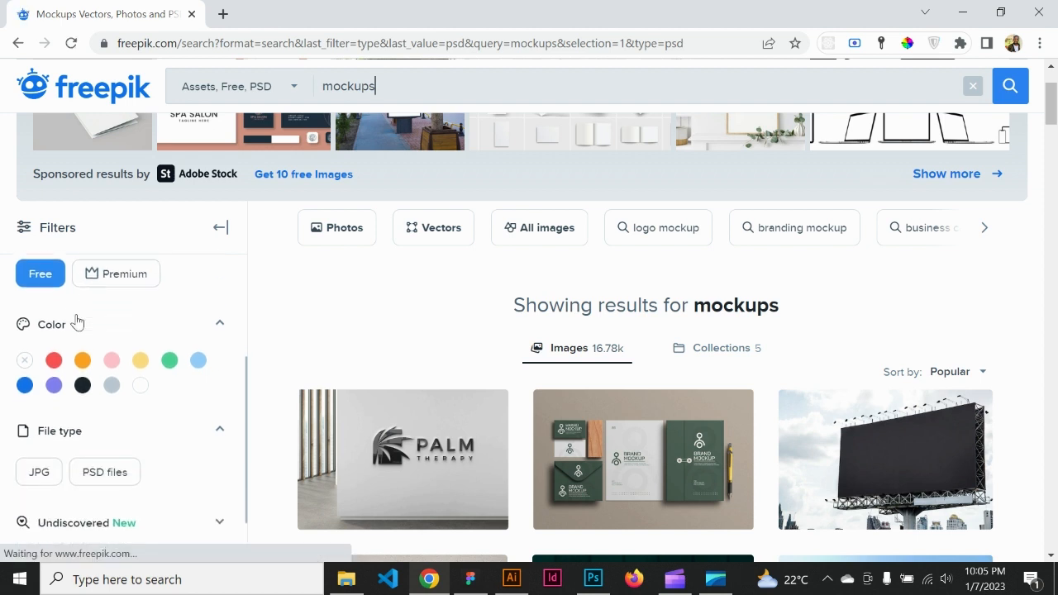
pyautogui.click(54, 360)
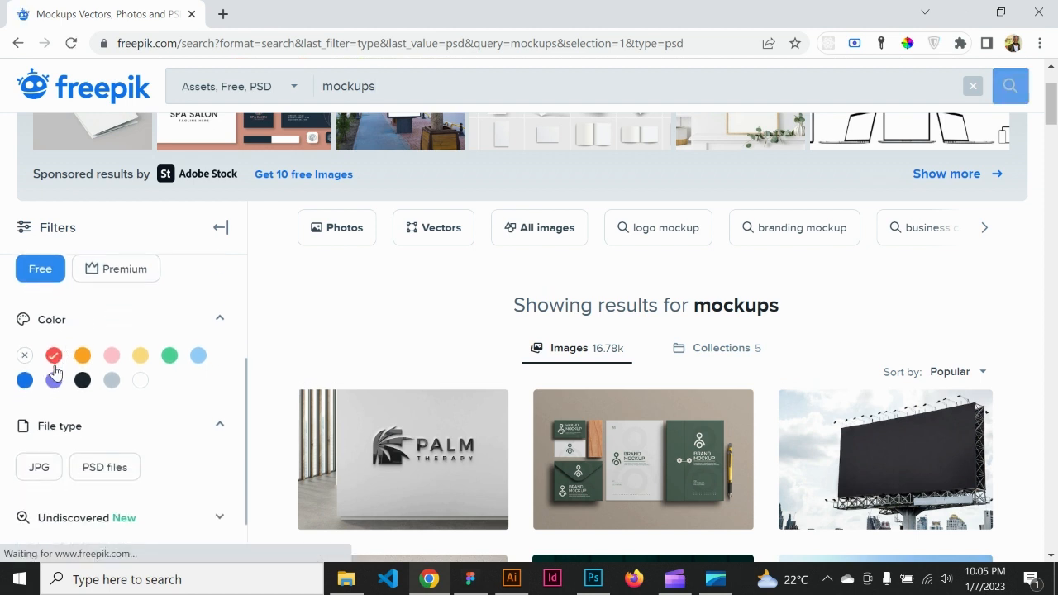
# Step: Browse the filtered mockups and open the digital device screen mockup with a laptop and smartphone
pyautogui.scroll(-2, 53, 371)
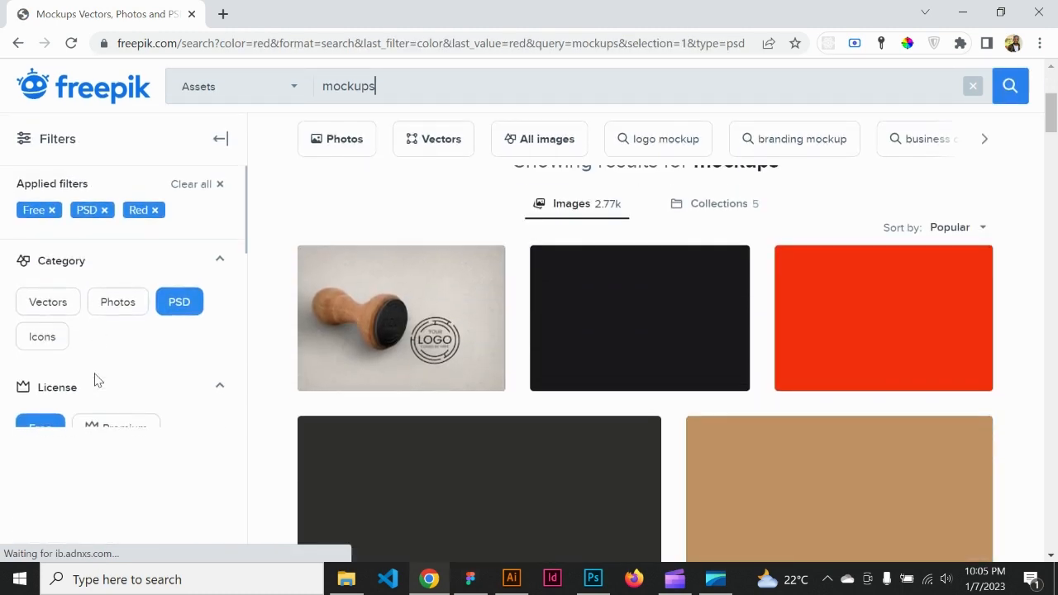
pyautogui.scroll(-1, 95, 380)
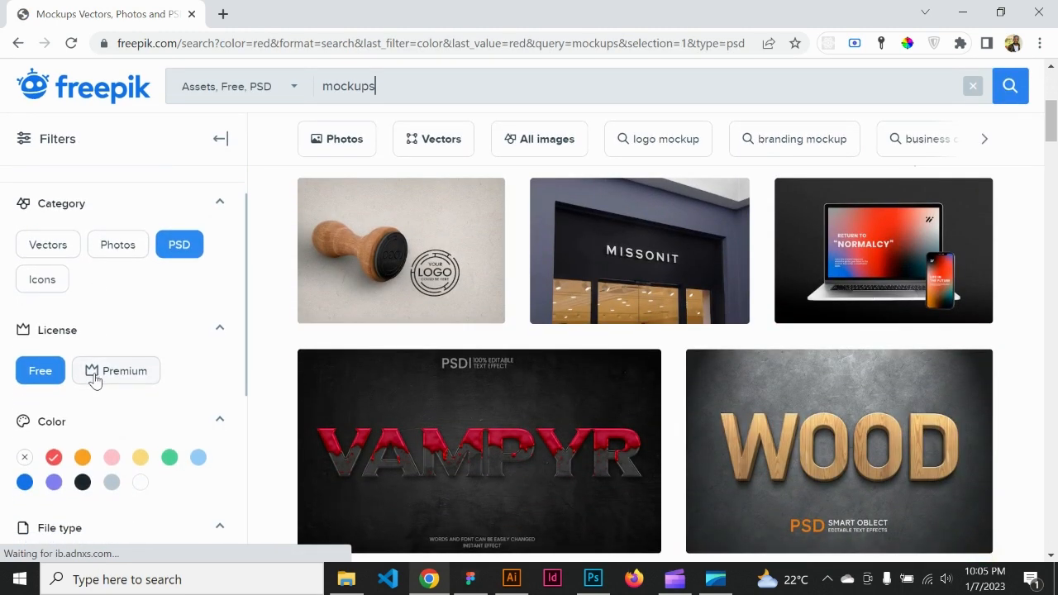
pyautogui.scroll(-1, 95, 379)
pyautogui.scroll(-2, 515, 357)
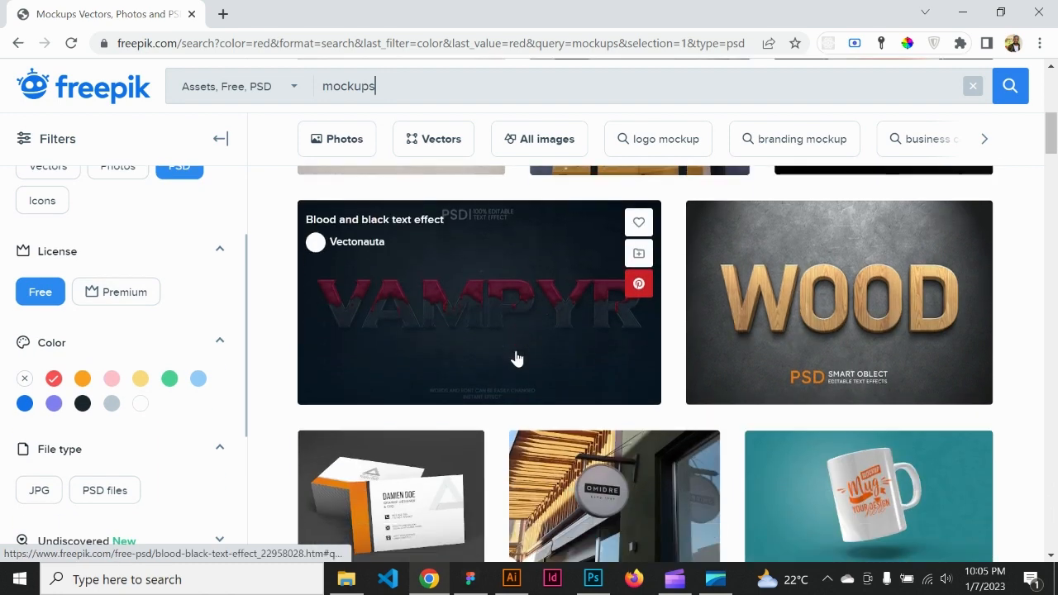
pyautogui.scroll(-5, 516, 357)
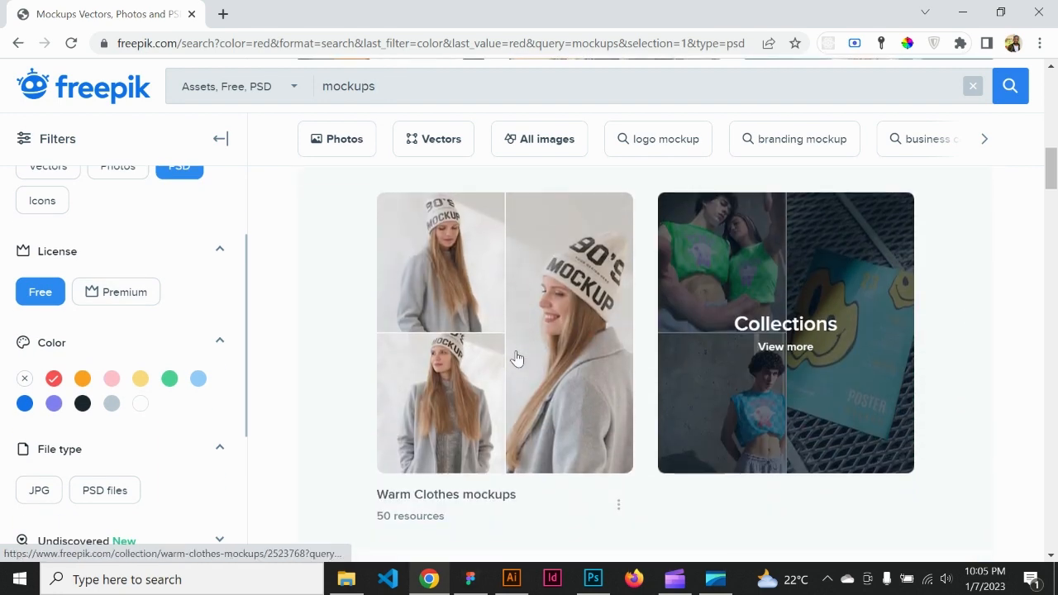
pyautogui.scroll(-7, 516, 357)
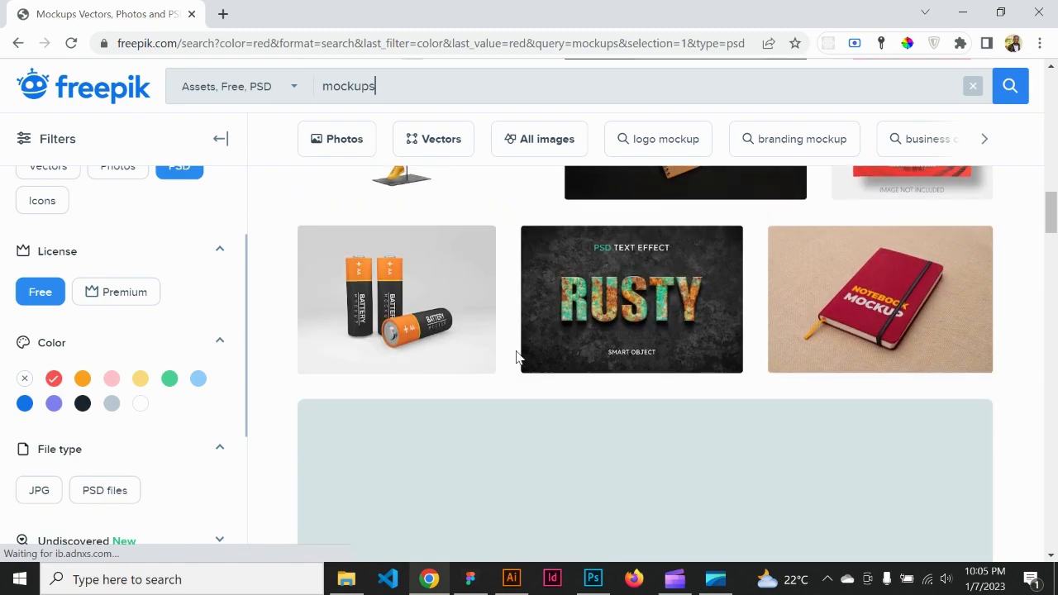
pyautogui.scroll(15, 516, 357)
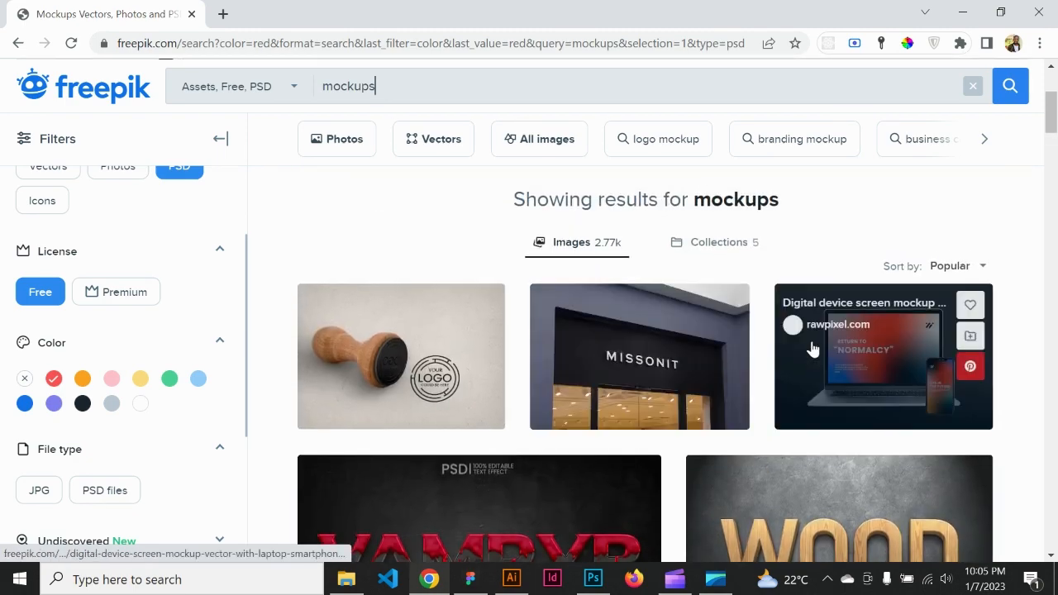
pyautogui.click(888, 361)
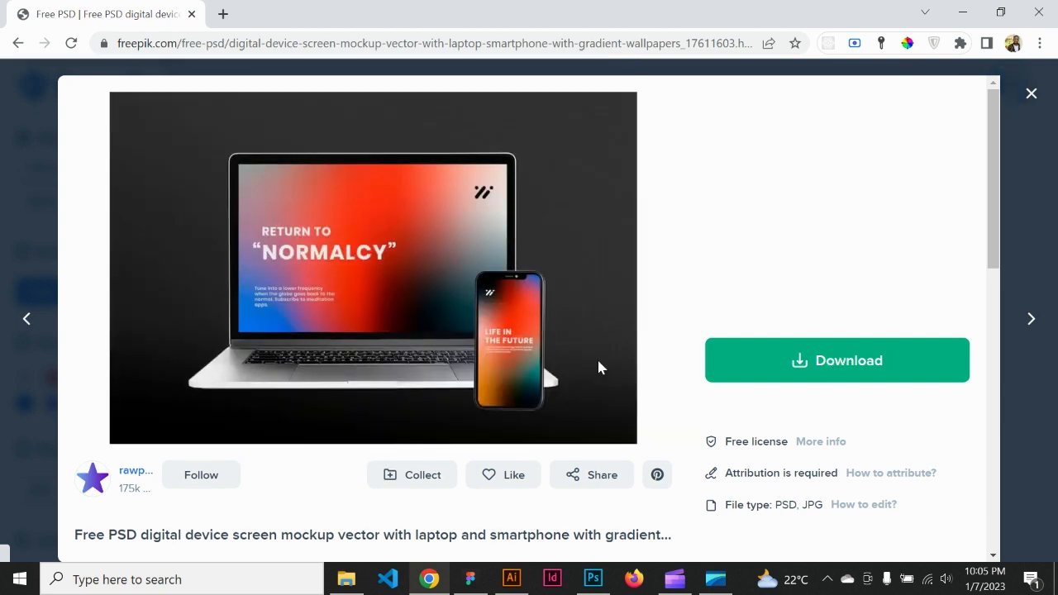
# Step: Review the laptop and smartphone mockup's page and show the file types offered for its free download
pyautogui.scroll(-2, 598, 362)
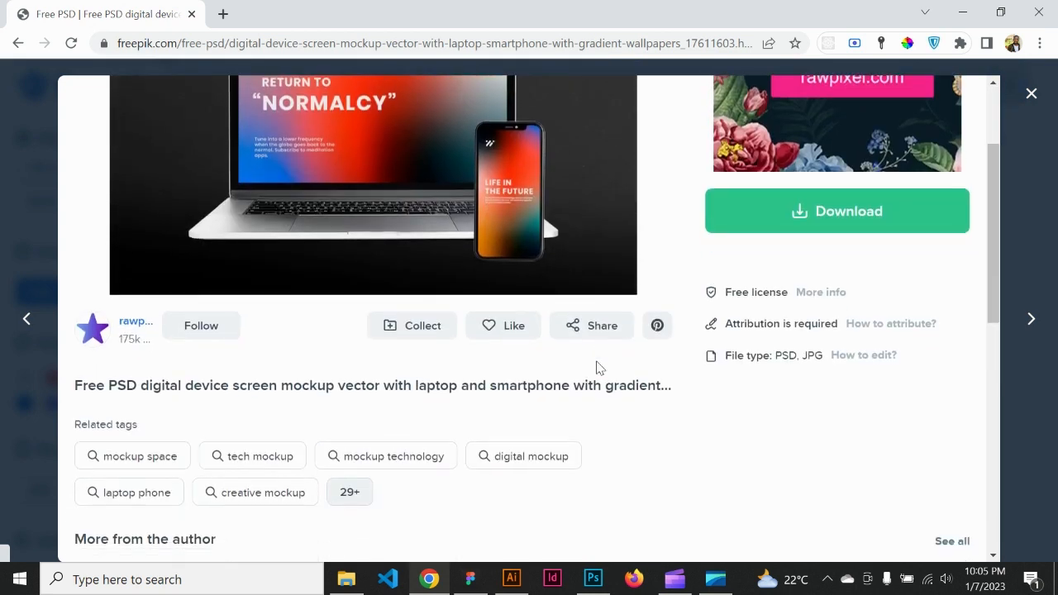
pyautogui.scroll(-10, 600, 367)
pyautogui.scroll(8, 599, 367)
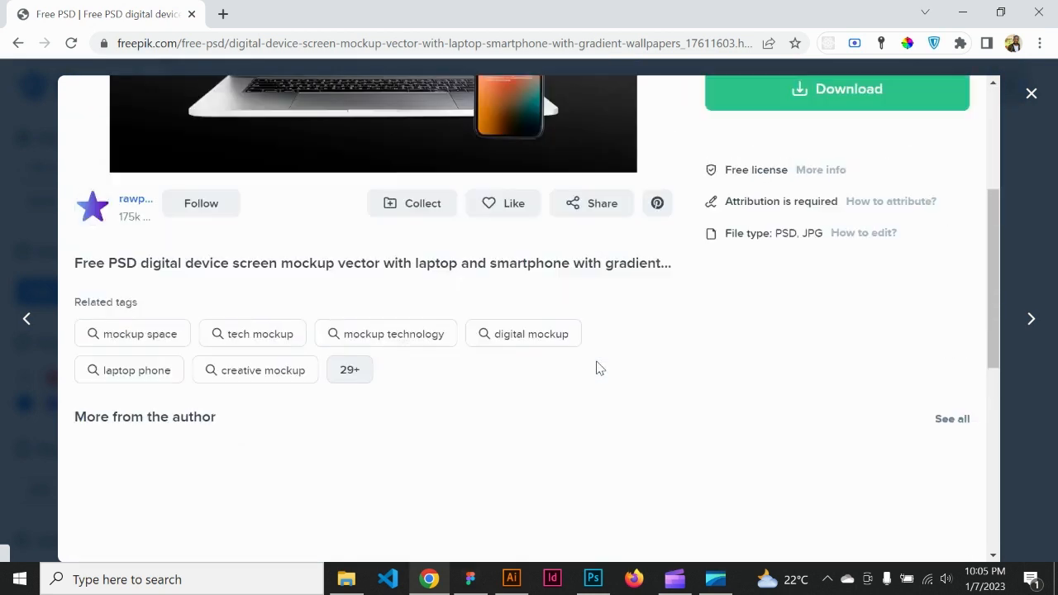
pyautogui.scroll(3, 600, 368)
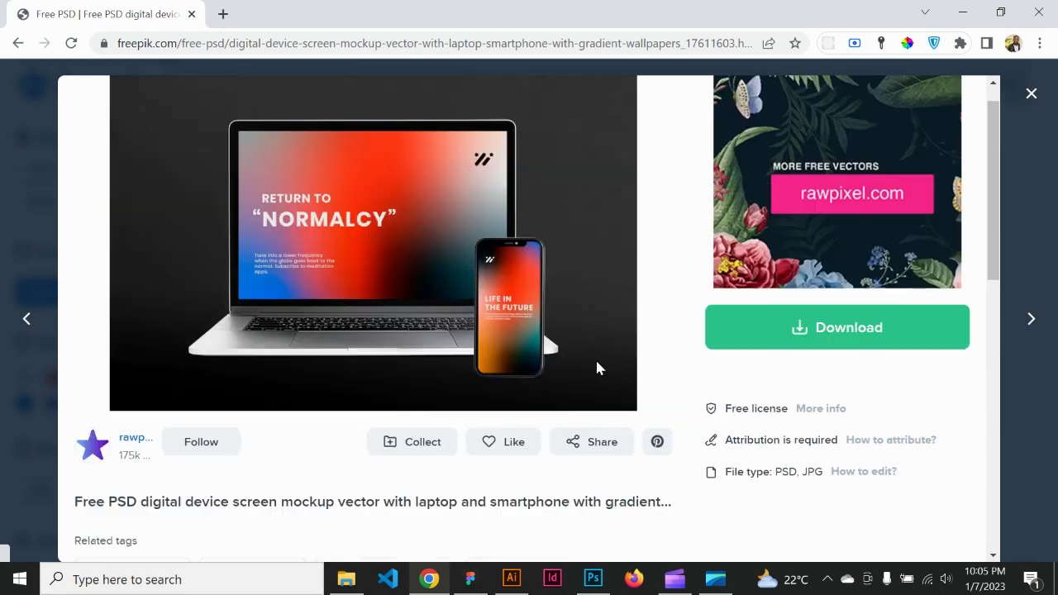
pyautogui.click(819, 331)
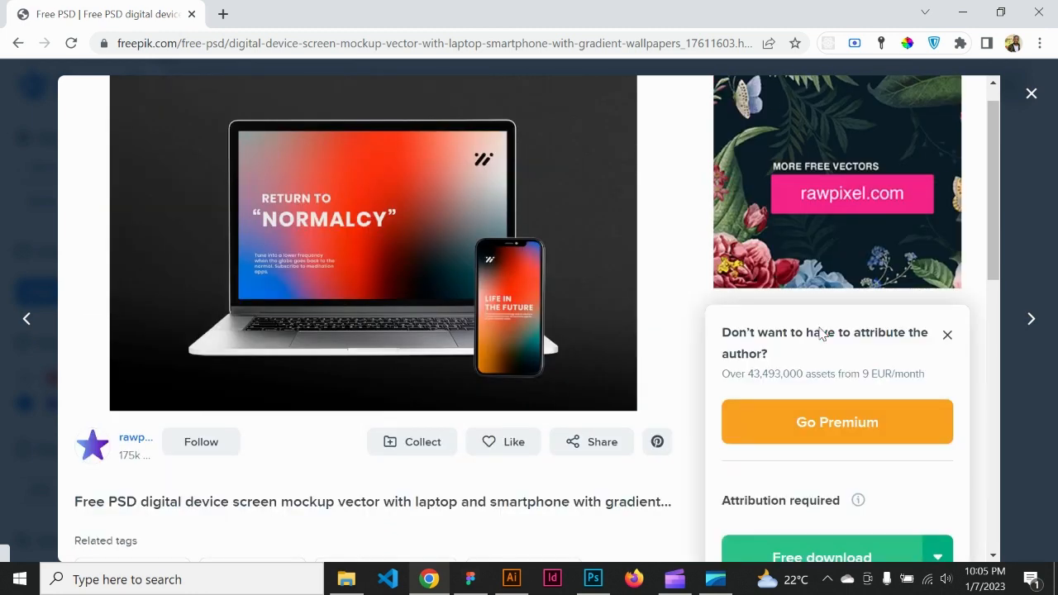
pyautogui.scroll(-1, 821, 333)
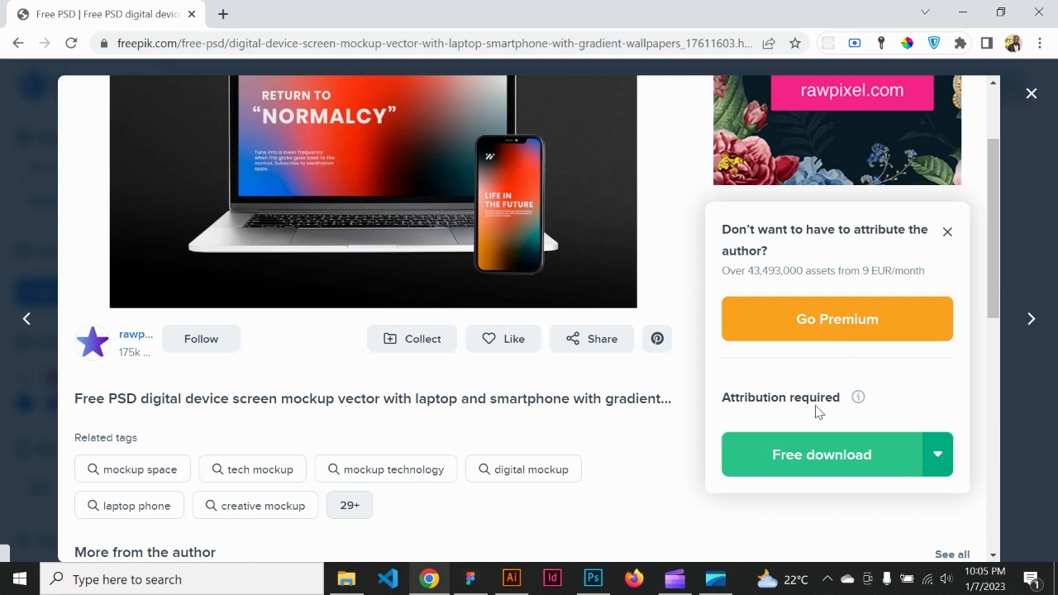
pyautogui.click(843, 441)
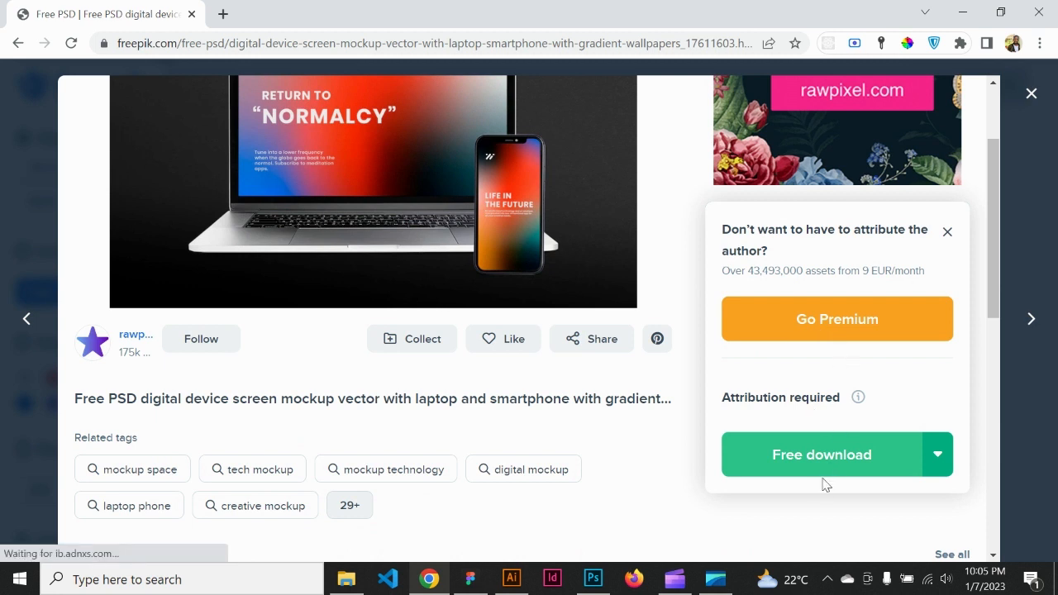
pyautogui.click(935, 454)
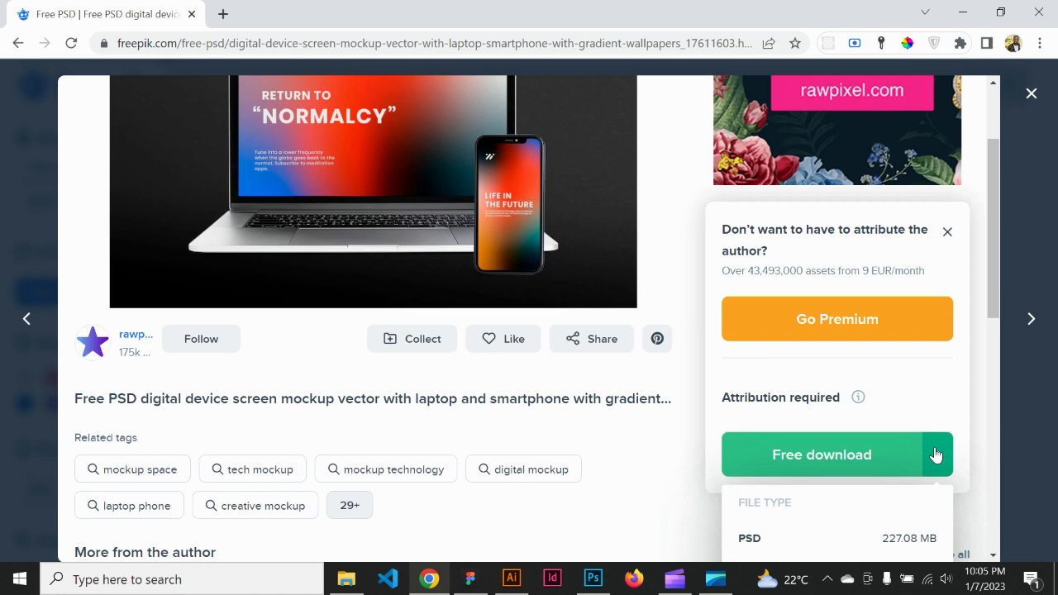
pyautogui.scroll(-2, 936, 455)
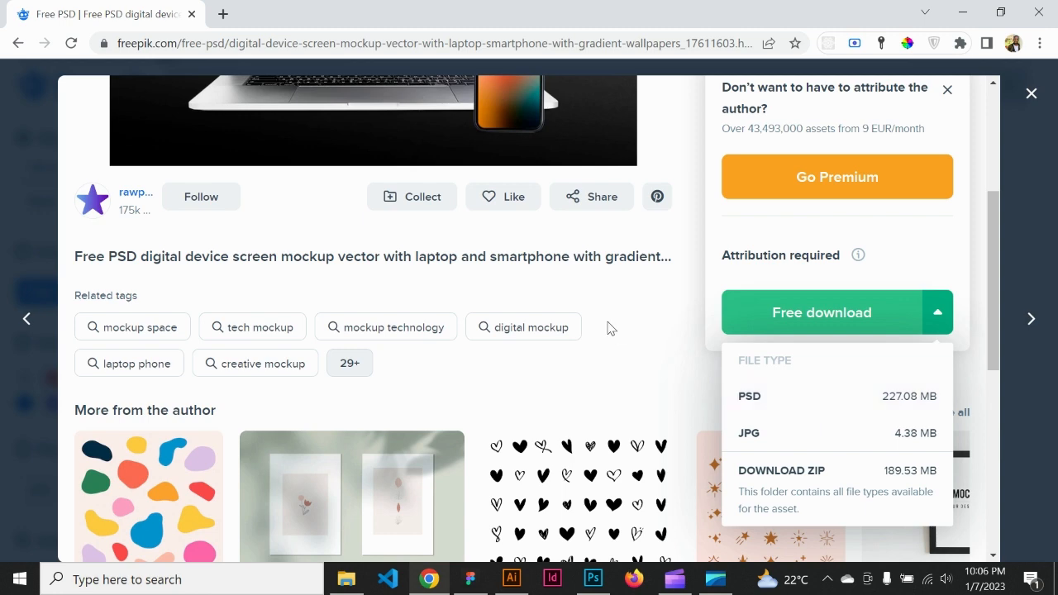
pyautogui.scroll(3, 607, 328)
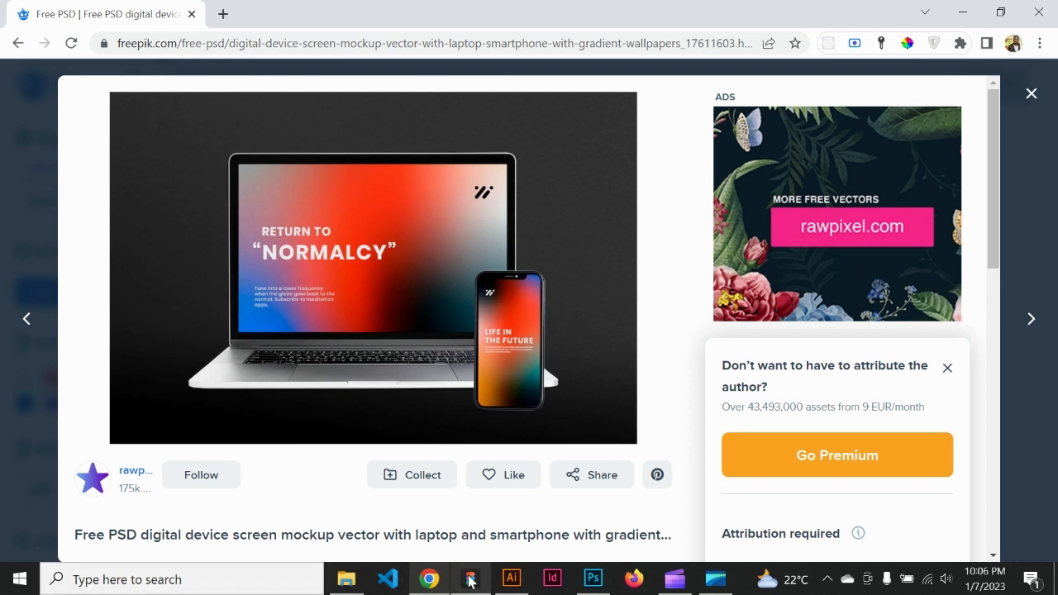
# Step: Switch to Figma and export the home frame at 1x as a PNG named home into the Downloads folder
pyautogui.click(592, 578)
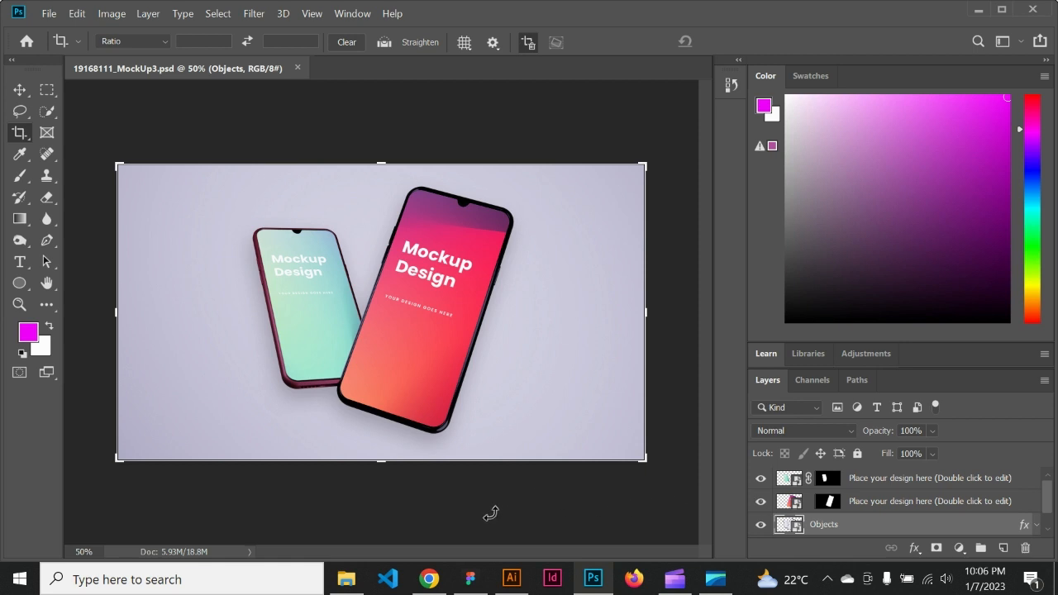
pyautogui.click(470, 579)
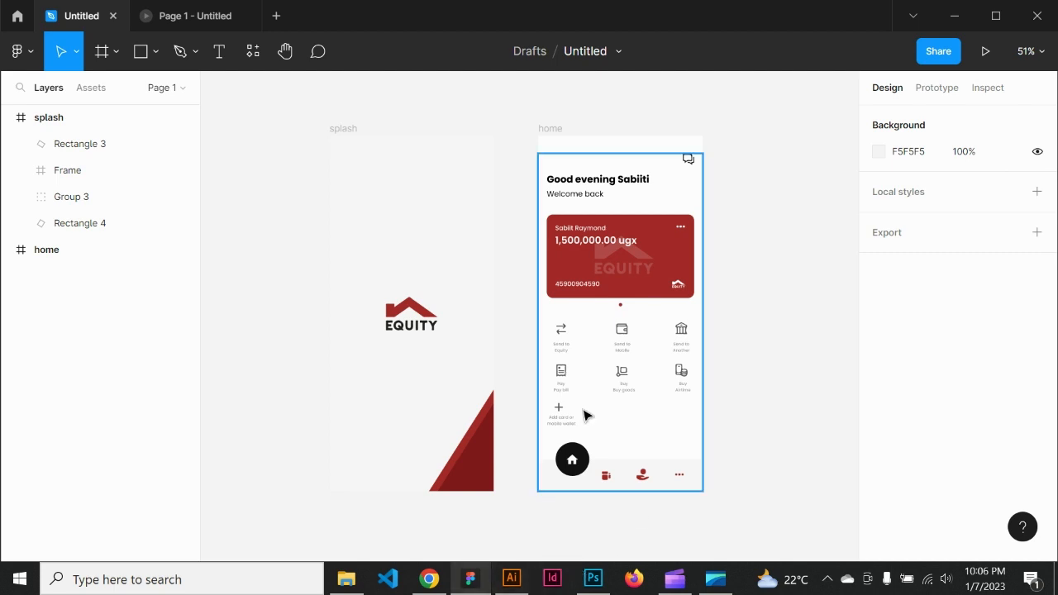
pyautogui.click(551, 129)
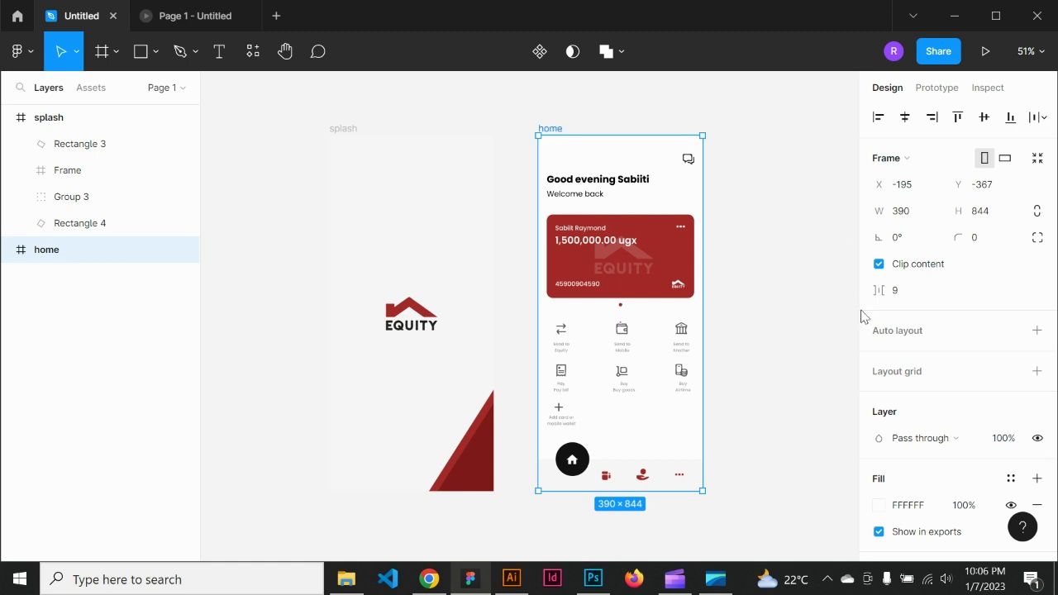
pyautogui.scroll(-5, 972, 414)
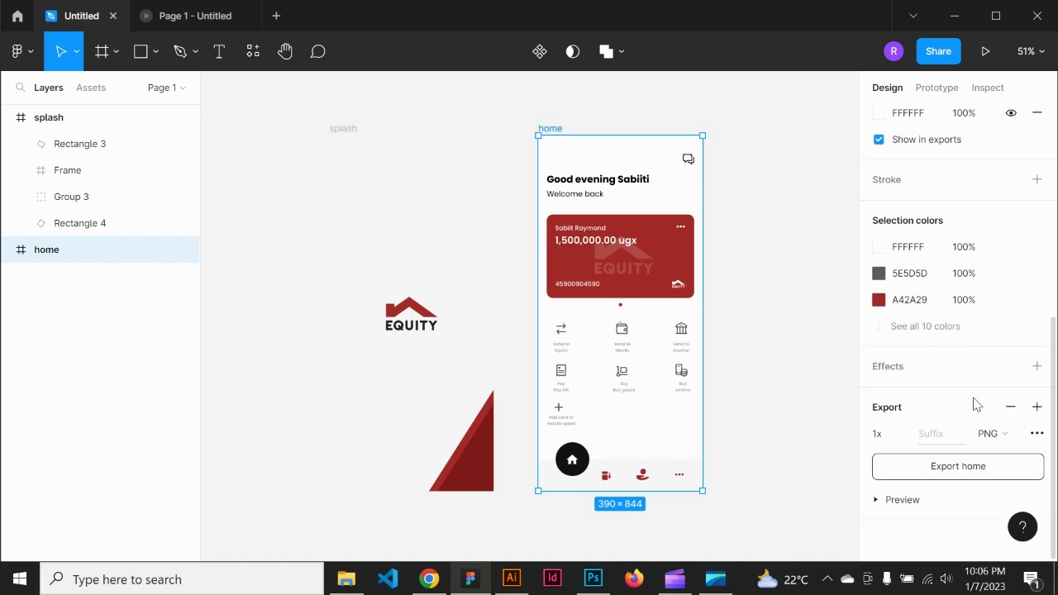
pyautogui.click(936, 471)
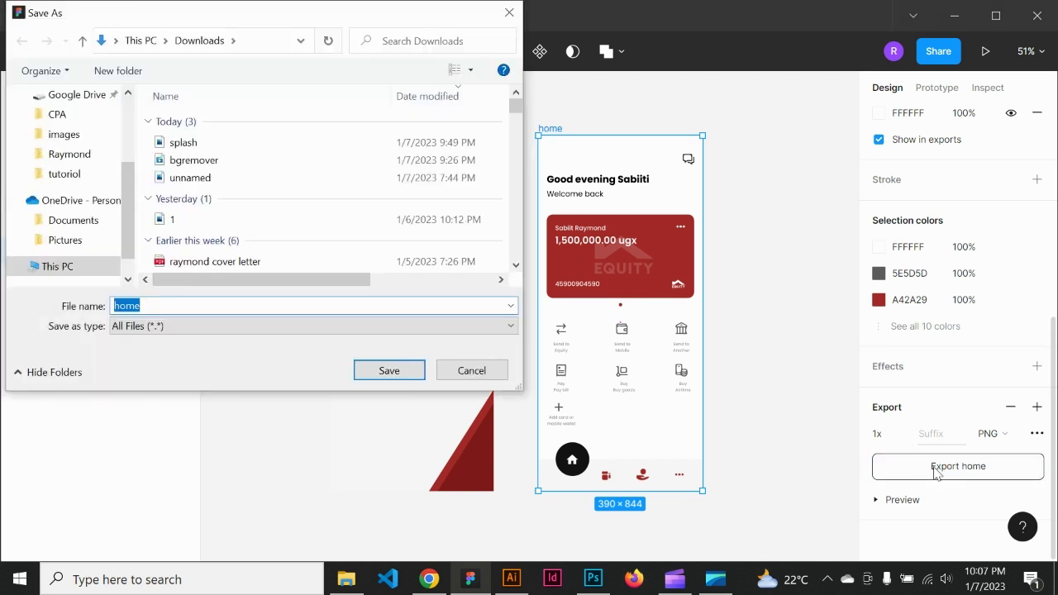
pyautogui.click(391, 376)
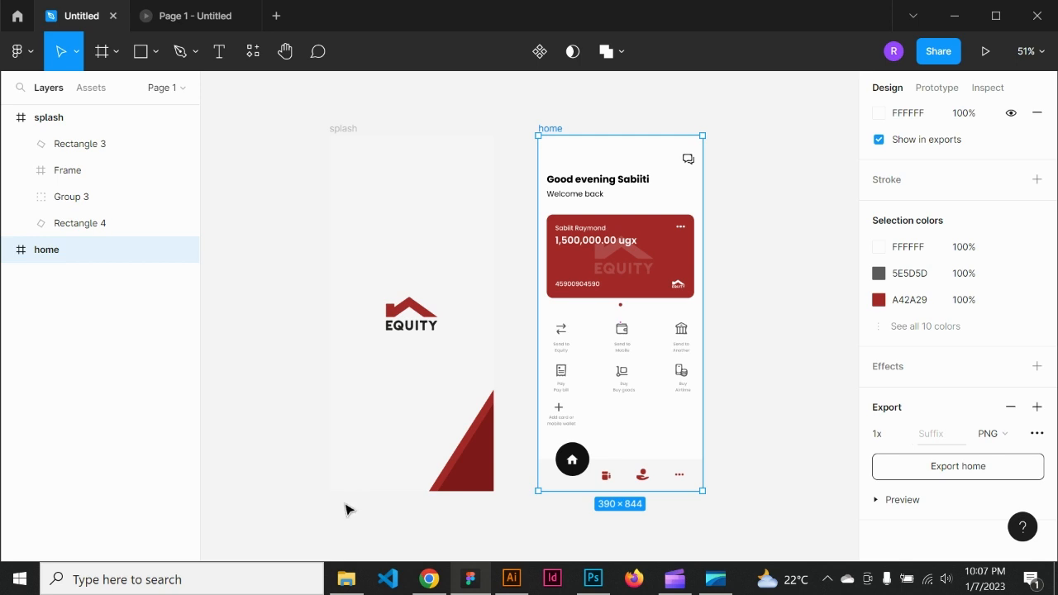
# Step: Check the image files in the tutoriol images folder, and open the front phone's placeholder design for editing in Photoshop
pyautogui.click(346, 580)
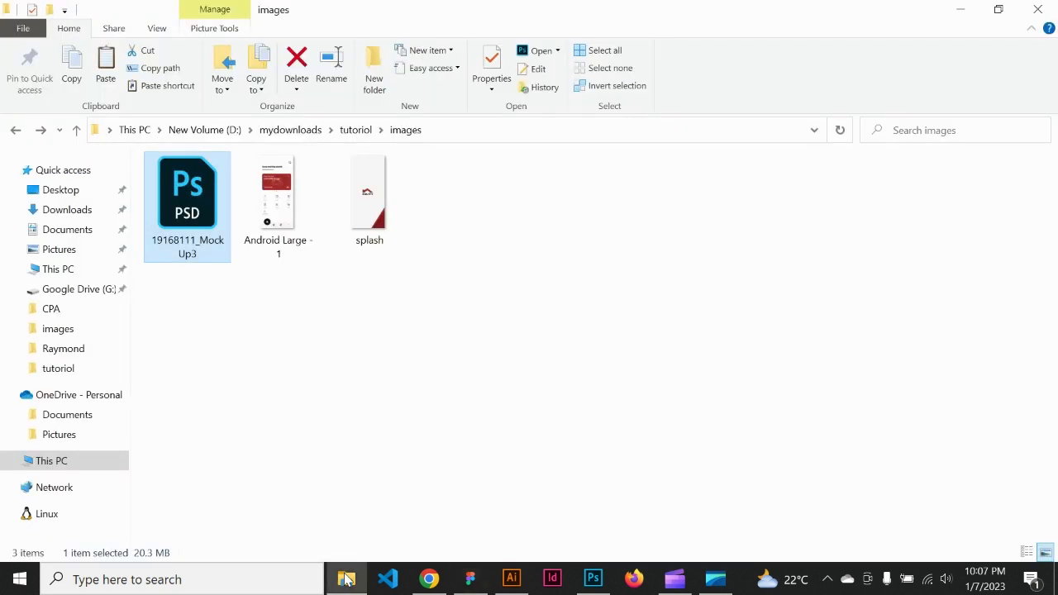
pyautogui.click(370, 313)
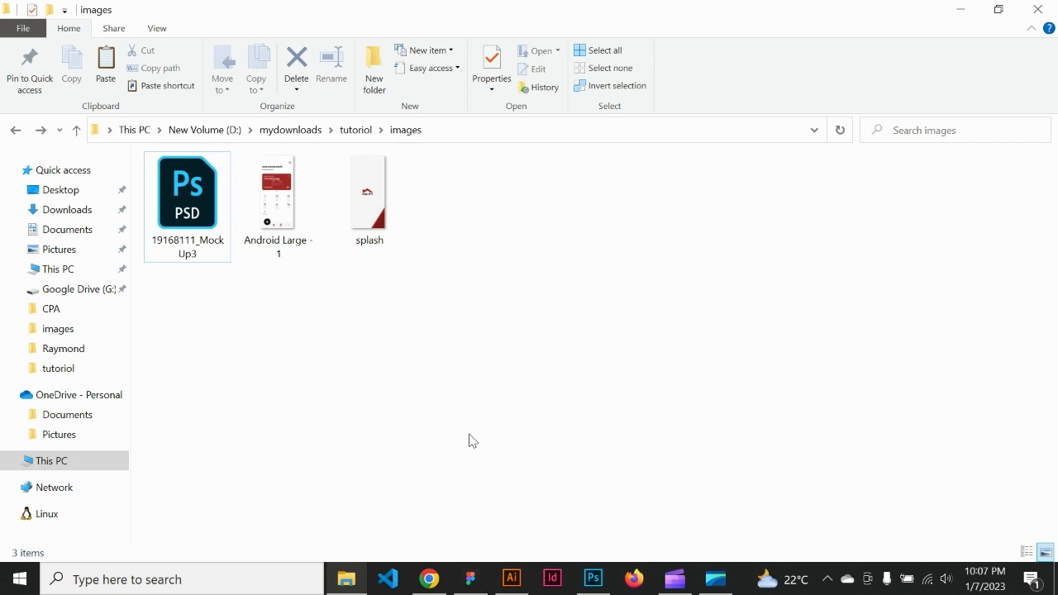
pyautogui.click(593, 581)
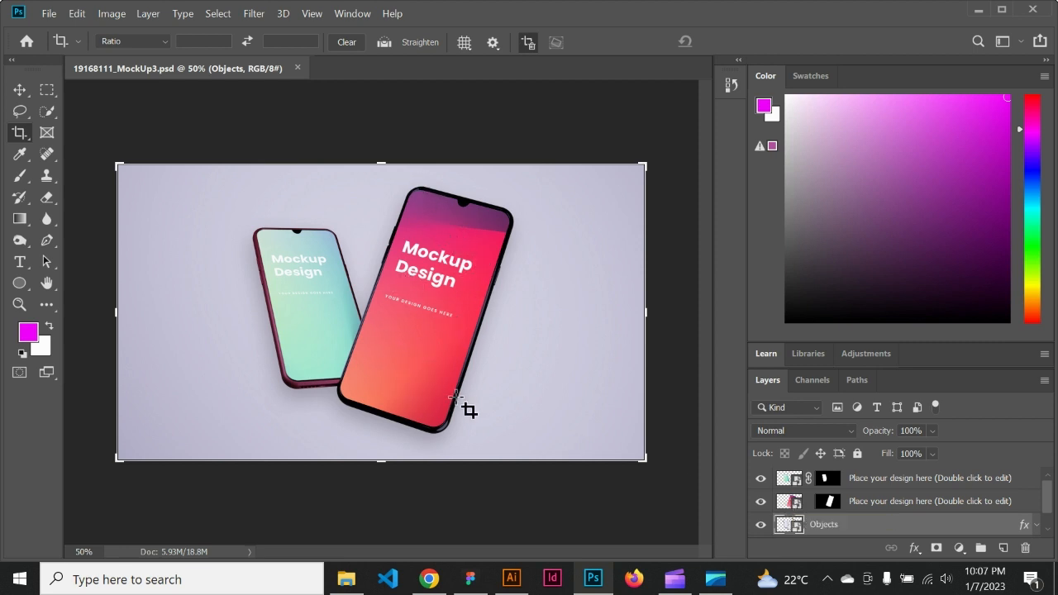
pyautogui.doubleClick(794, 504)
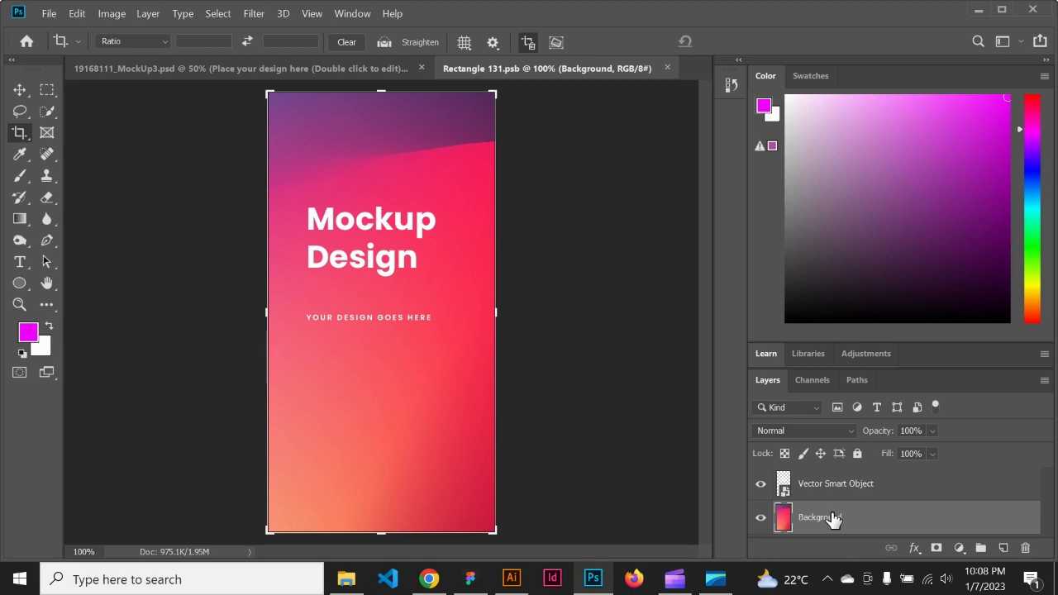
# Step: Delete the Background layer and hide the Vector Smart Object layer in the front phone's design
pyautogui.click(1031, 550)
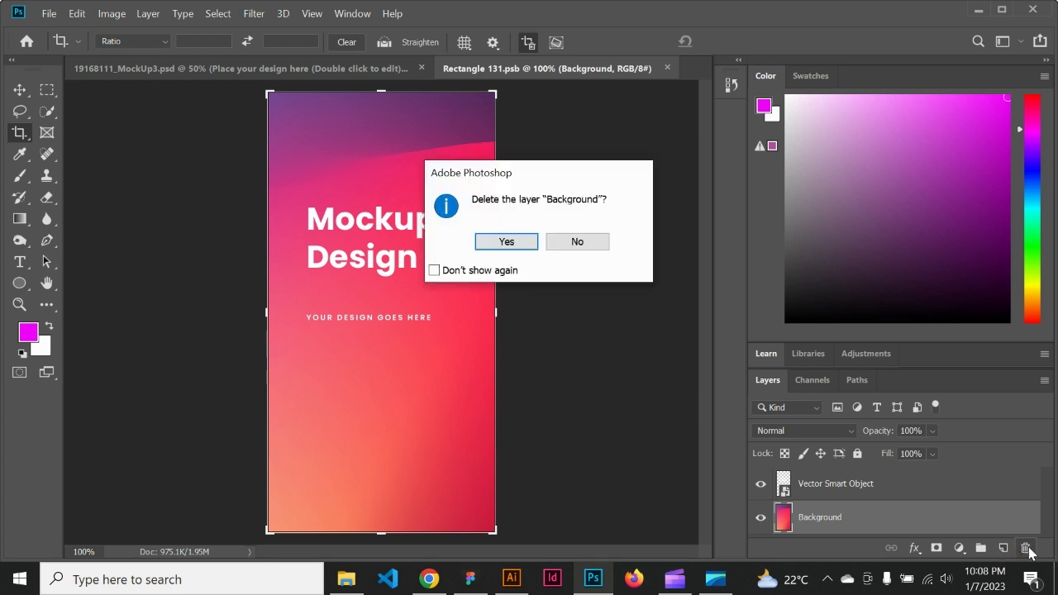
pyautogui.click(506, 242)
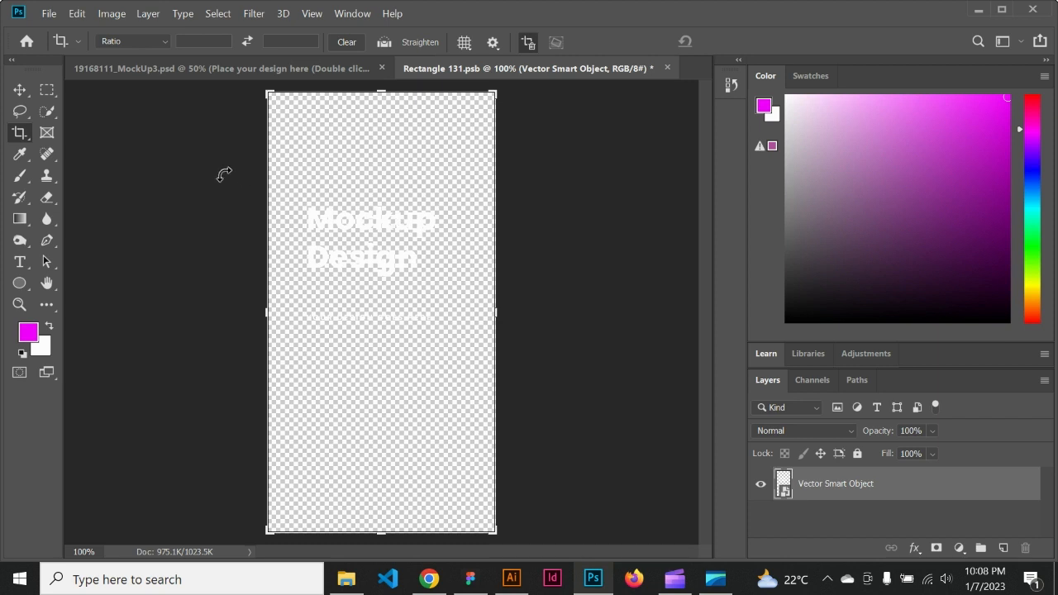
pyautogui.click(20, 92)
pyautogui.click(379, 193)
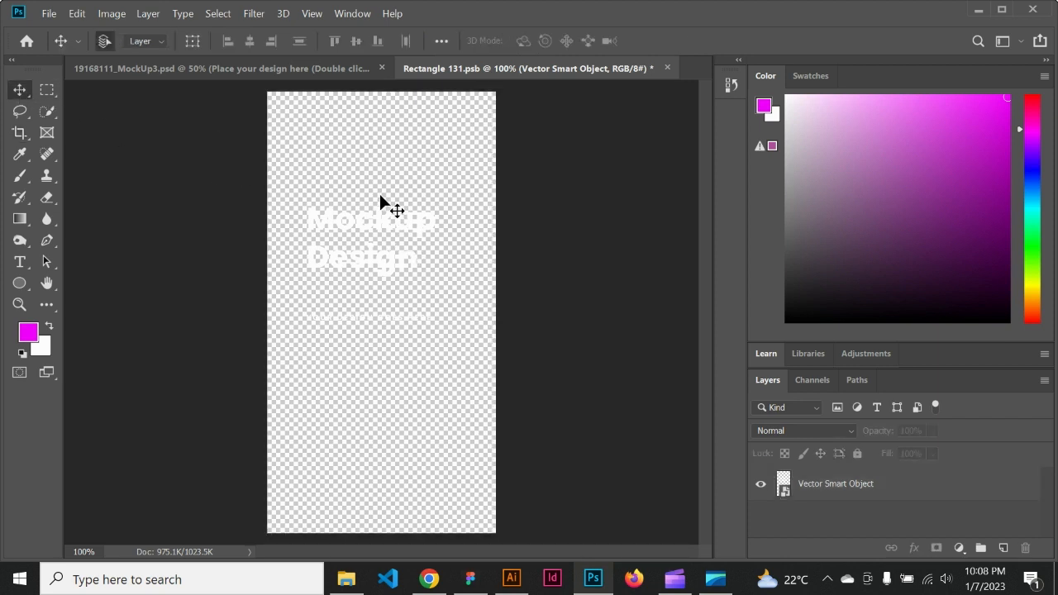
pyautogui.click(373, 238)
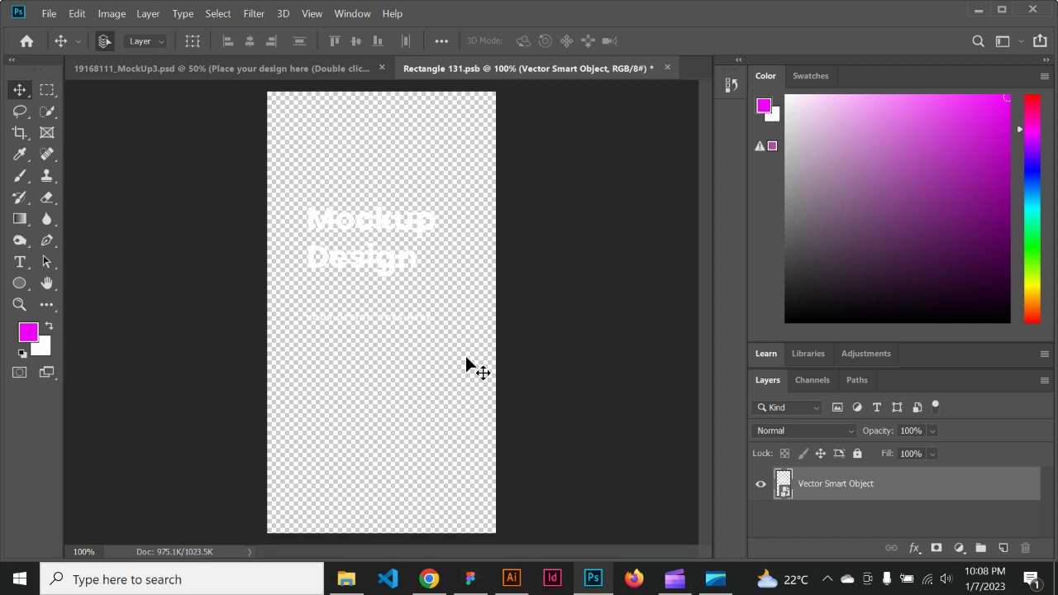
pyautogui.click(760, 484)
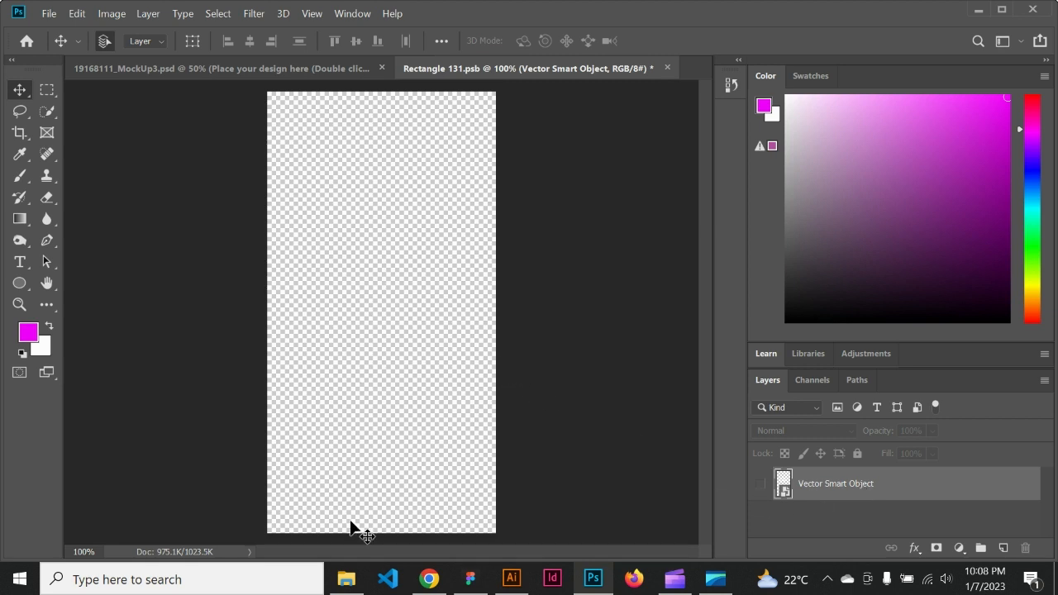
# Step: Place the Android Large - 1 image from the images folder into the front phone's design, save it, and view the mockup
pyautogui.moveTo(349, 586)
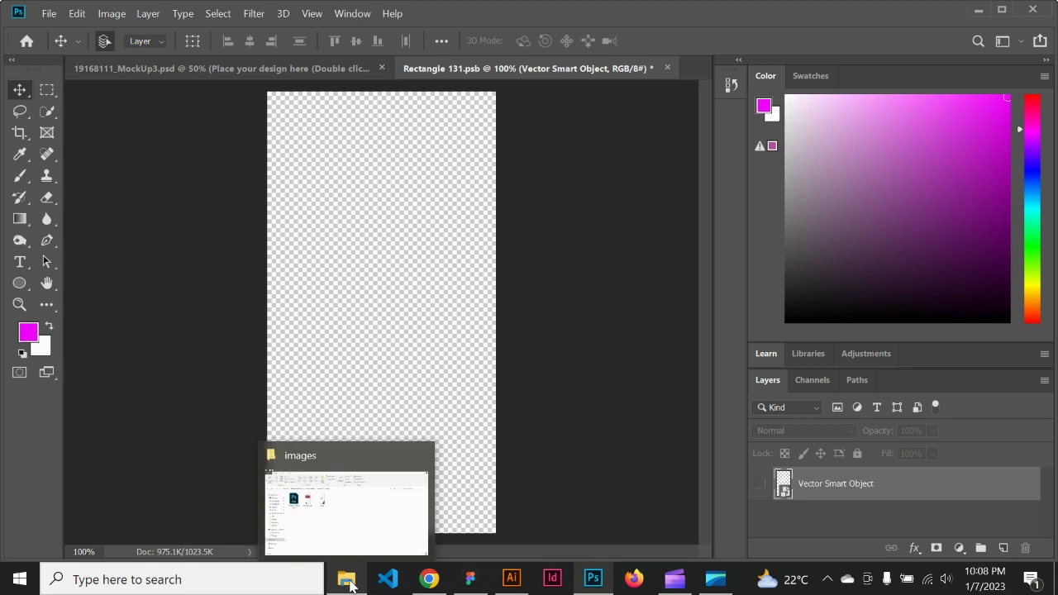
pyautogui.click(347, 523)
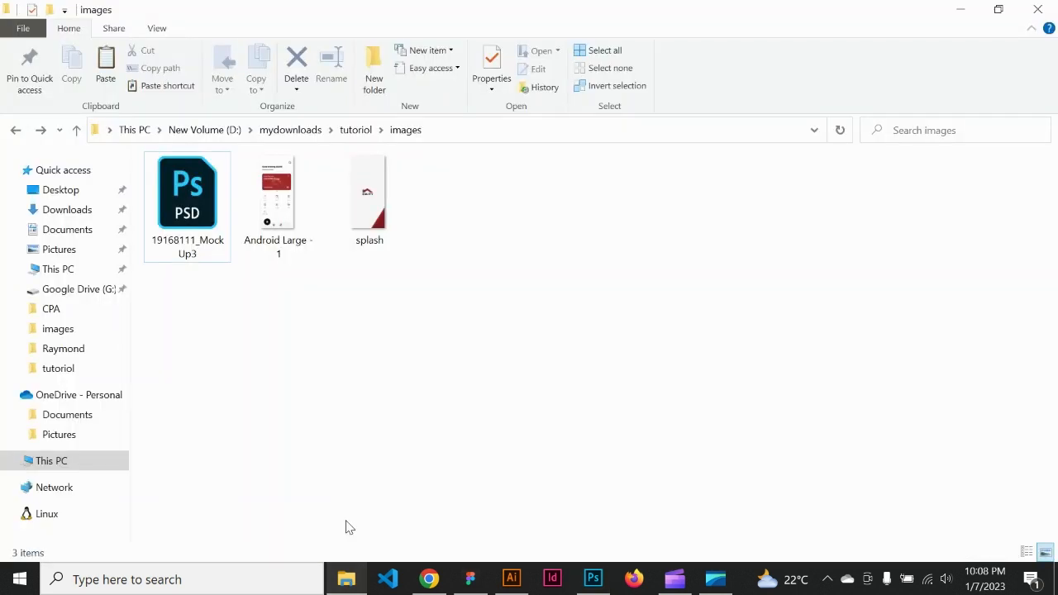
pyautogui.click(269, 203)
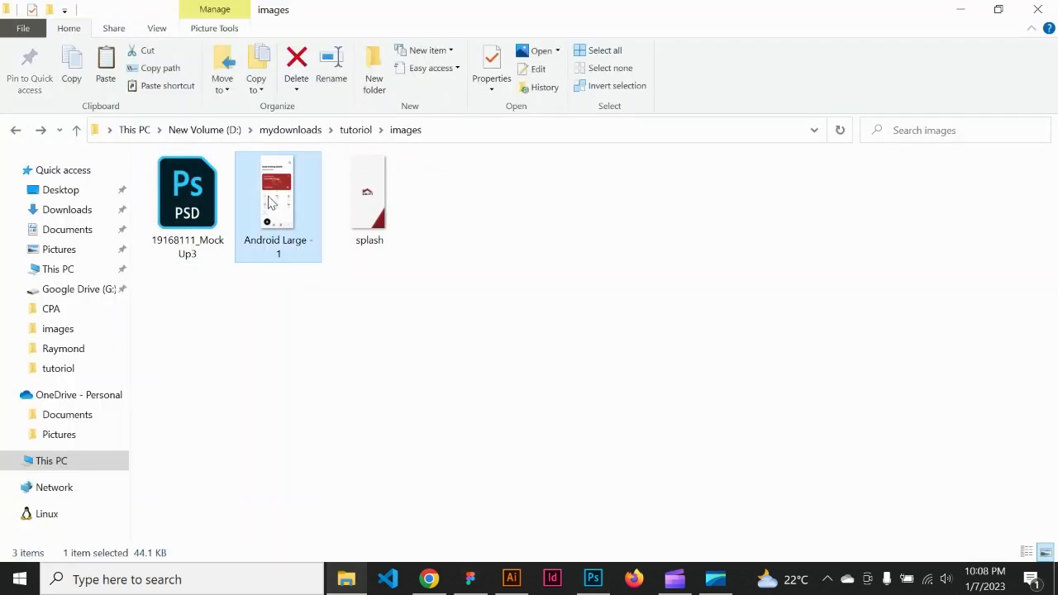
pyautogui.moveTo(268, 203); pyautogui.dragTo(418, 454)
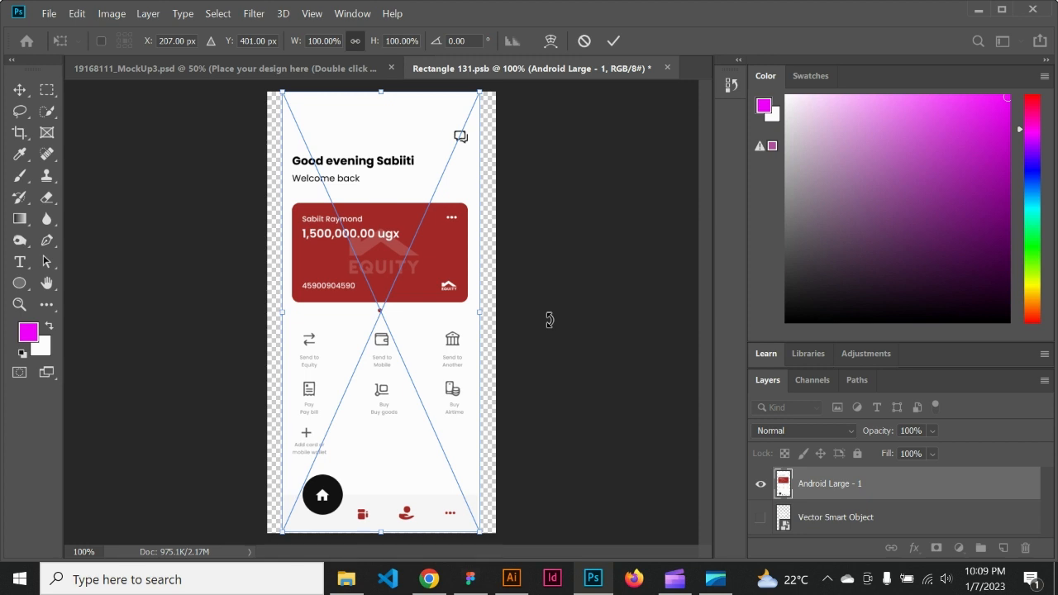
pyautogui.hotkey('ctrl', 's')
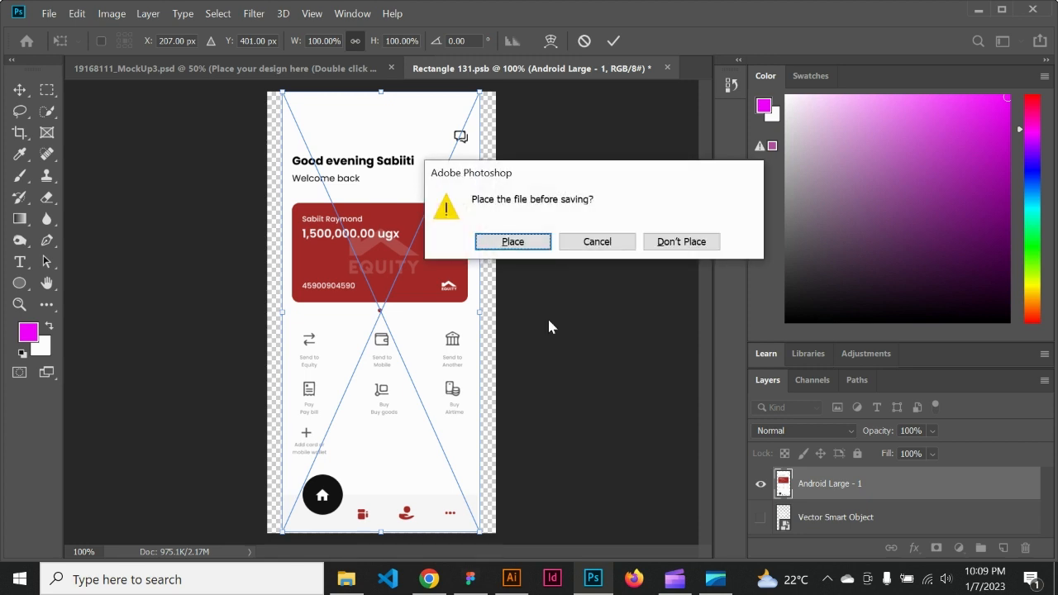
pyautogui.click(512, 241)
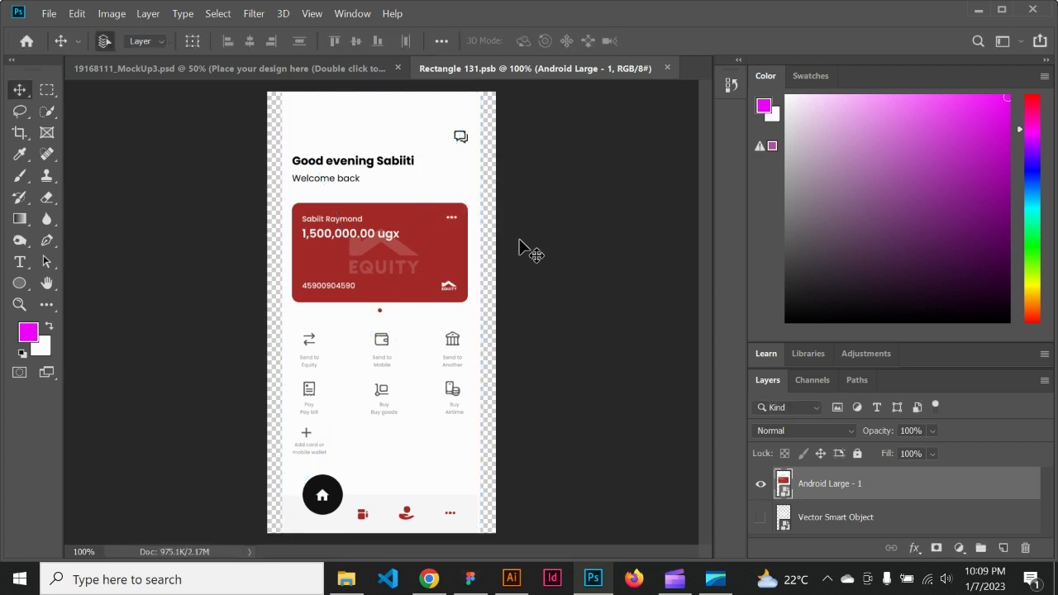
pyautogui.click(337, 73)
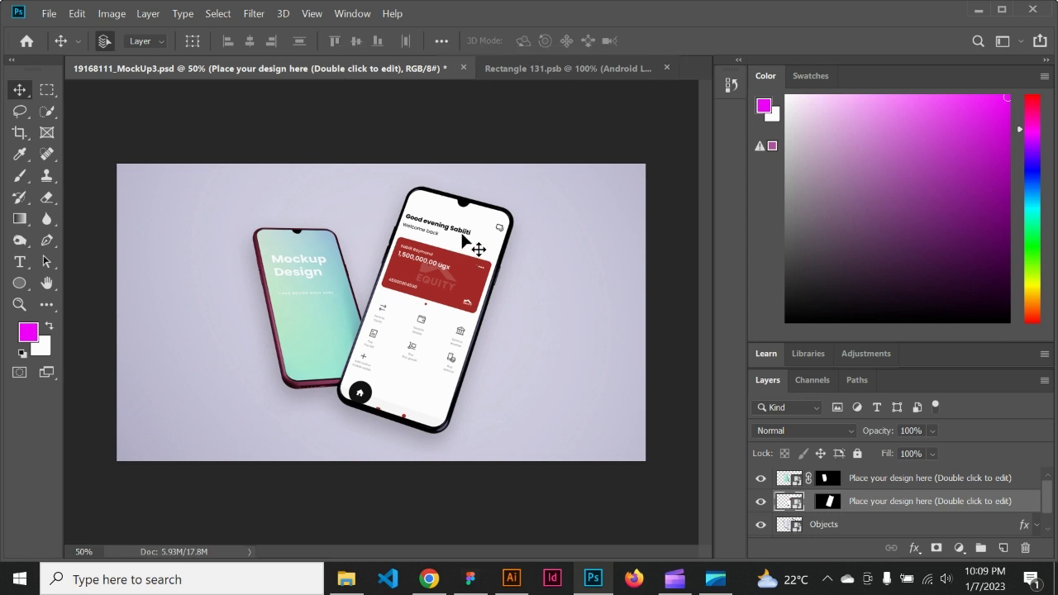
# Step: Shift the Android Large - 1 screen upward in the front phone's design, save it, and check the mockup
pyautogui.click(558, 75)
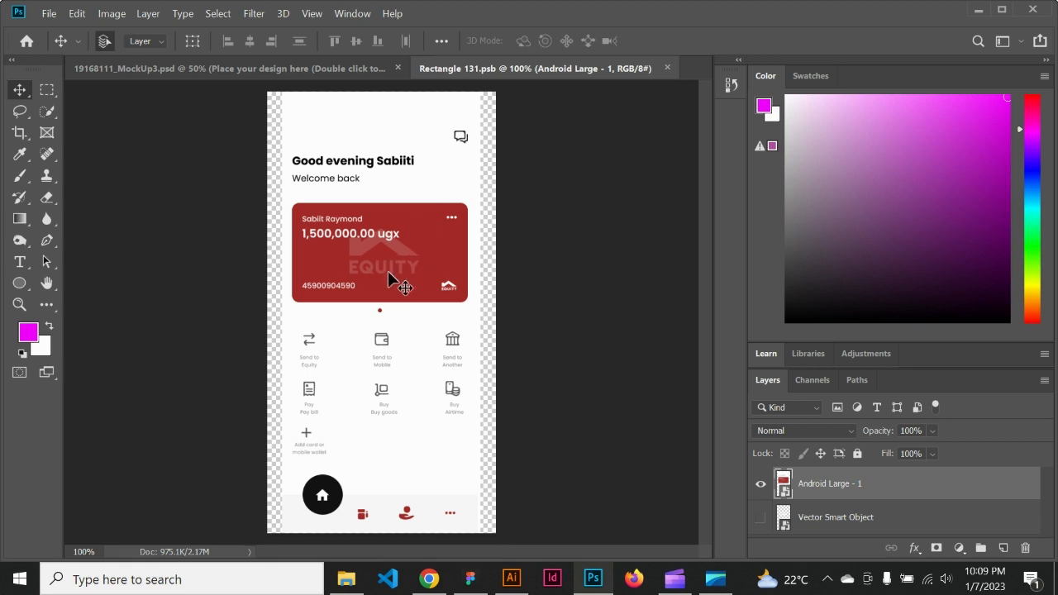
pyautogui.moveTo(388, 271); pyautogui.dragTo(388, 271)
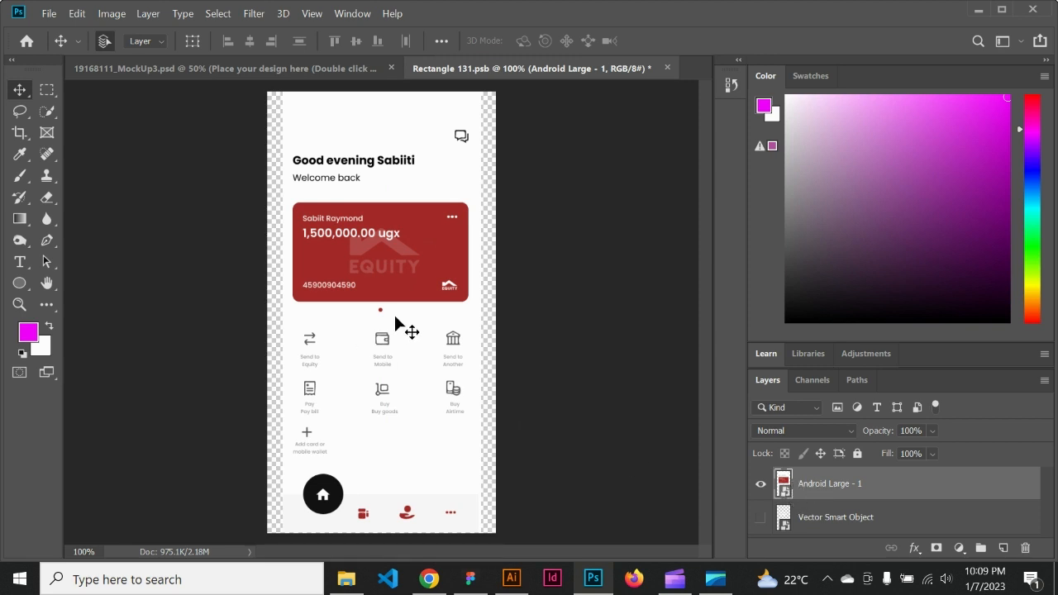
pyautogui.moveTo(395, 316); pyautogui.dragTo(396, 289)
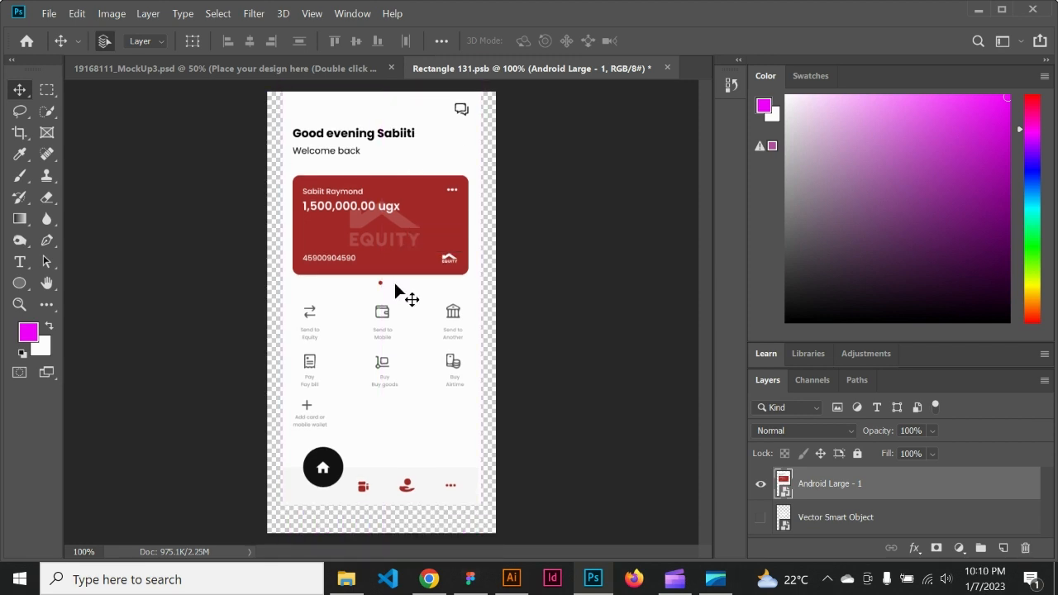
pyautogui.press('Down')
pyautogui.press('Down')
pyautogui.press('Down')
pyautogui.press('Down')
pyautogui.press('Down')
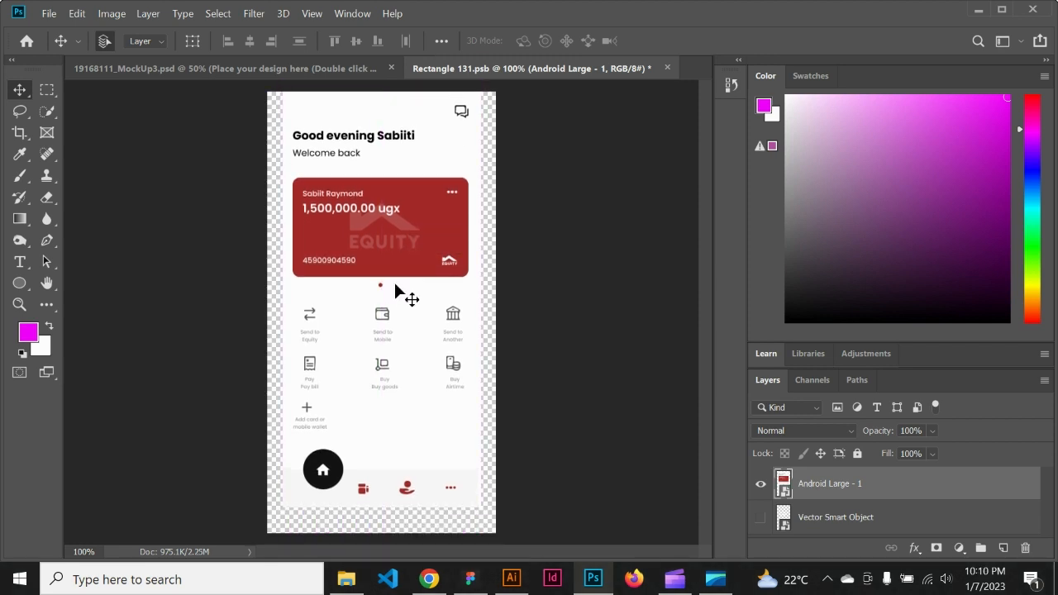
pyautogui.press('Down')
pyautogui.press('Down')
pyautogui.hotkey('ctrl', 's')
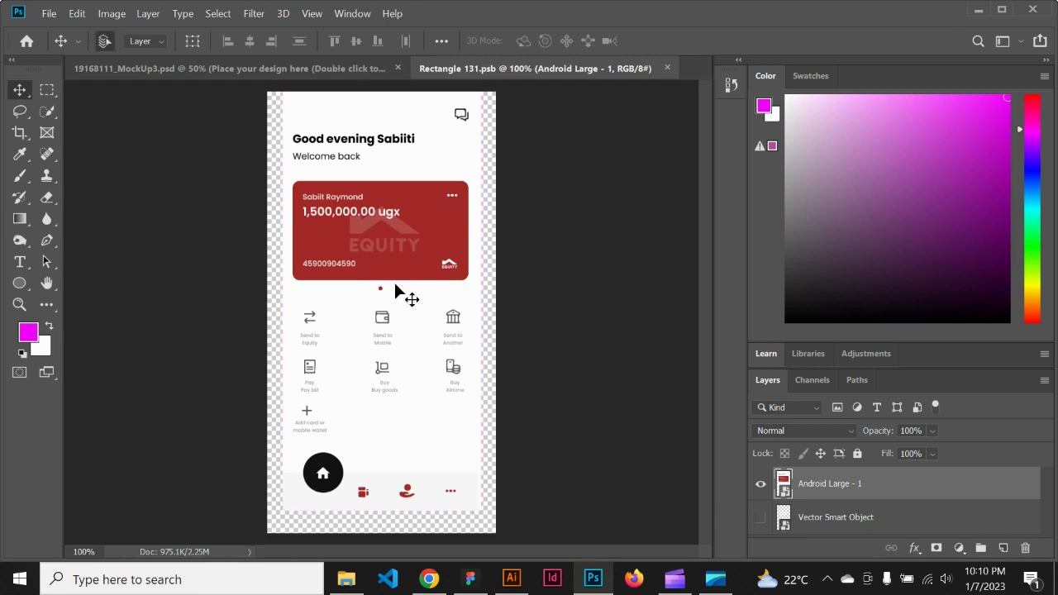
pyautogui.click(323, 68)
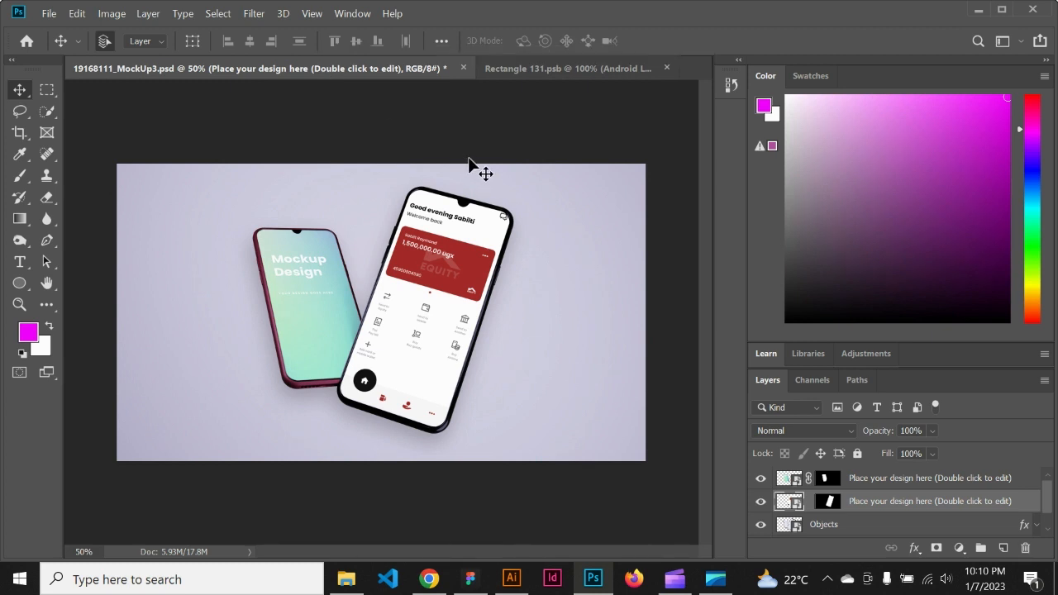
# Step: Nudge the Android Large - 1 screen slightly down in the front phone's design, save it, and return to the mockup
pyautogui.click(547, 68)
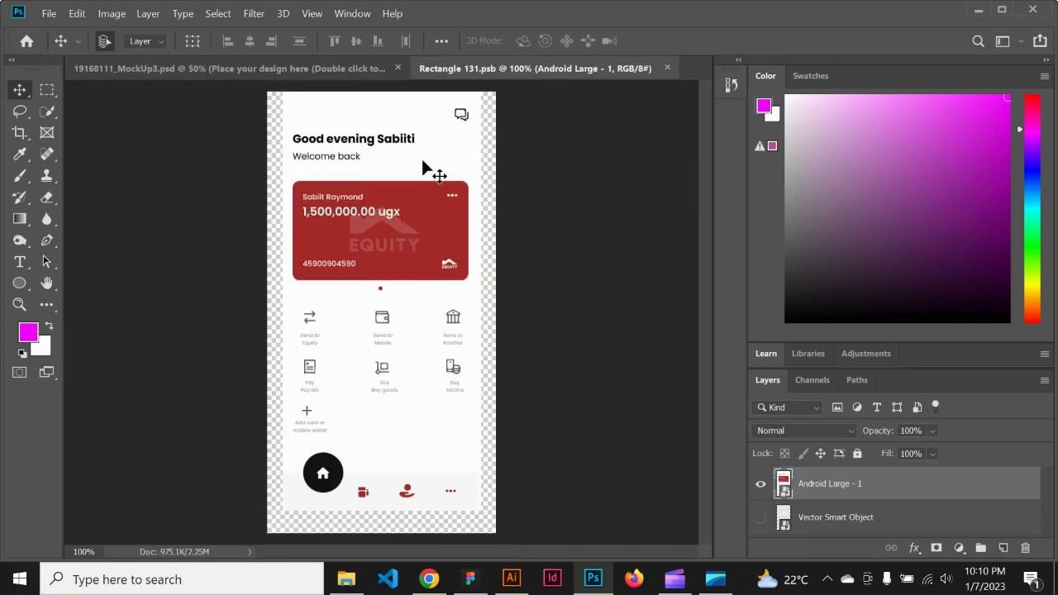
pyautogui.press('Down')
pyautogui.press('Down')
pyautogui.press('Down')
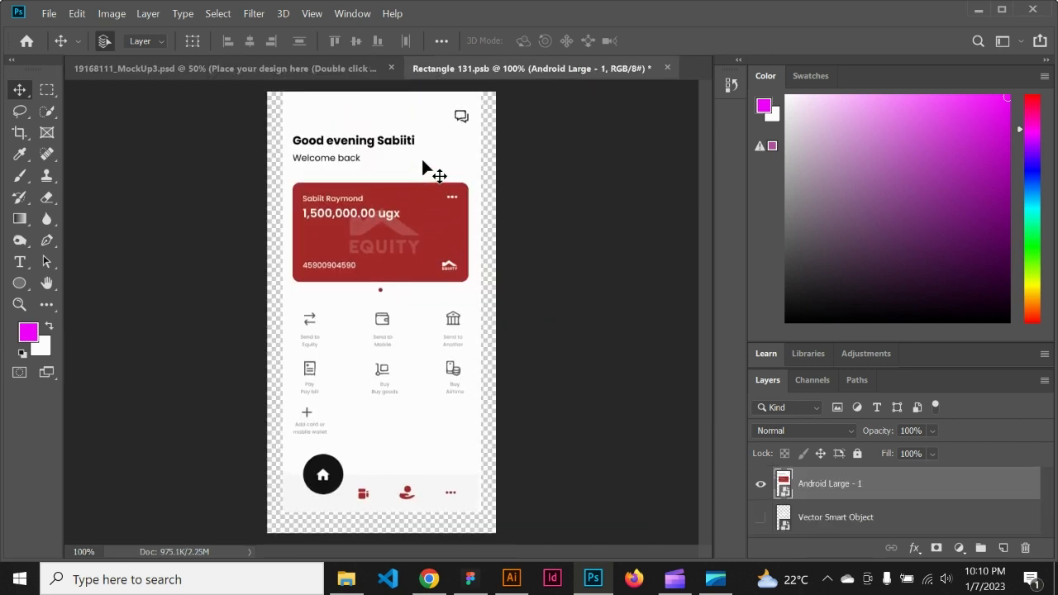
pyautogui.press('Down')
pyautogui.press('Down')
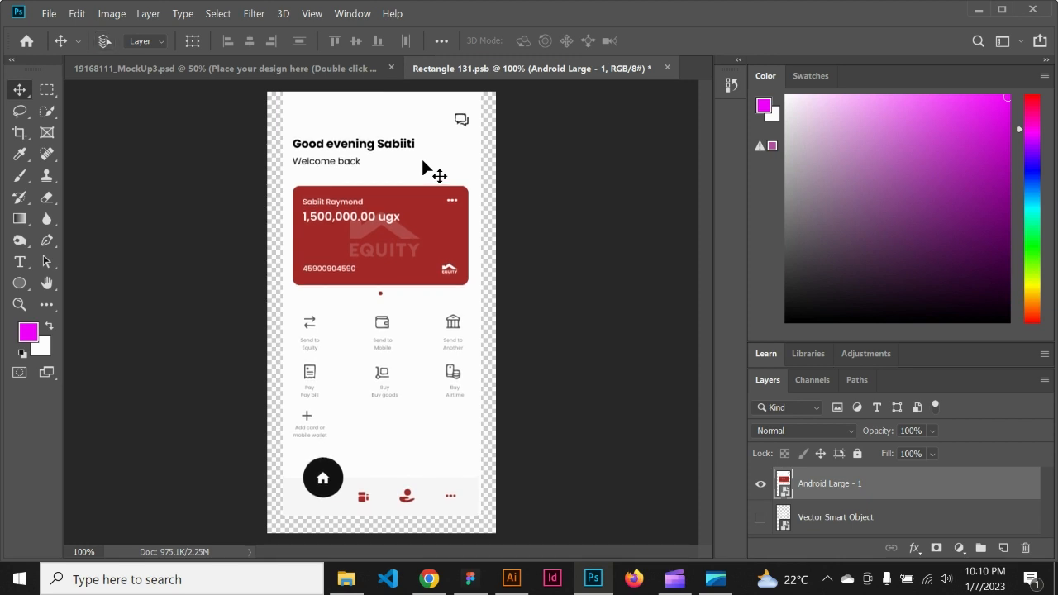
pyautogui.hotkey('ctrl', 's')
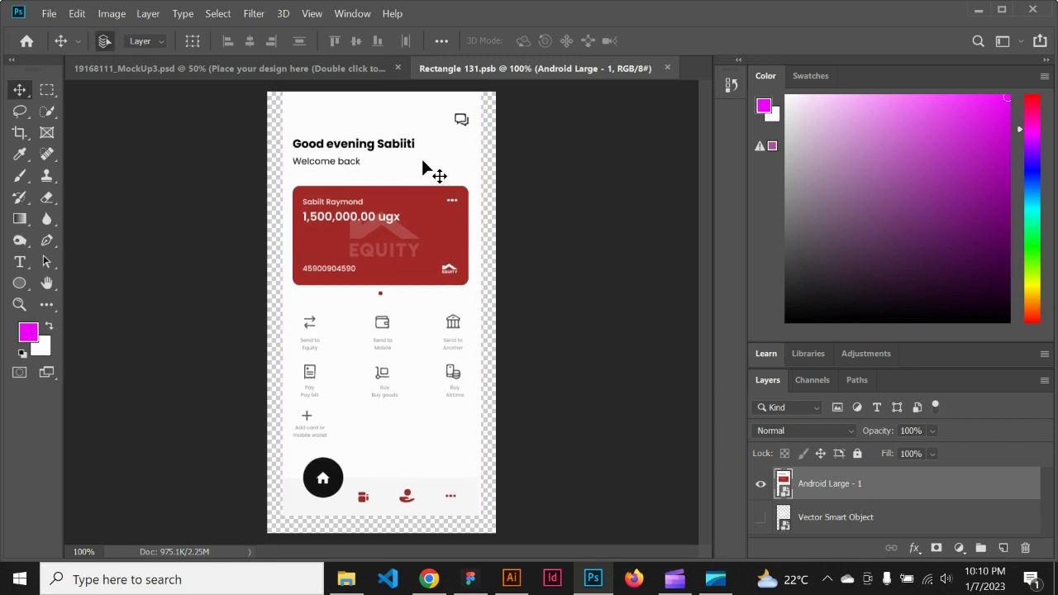
pyautogui.click(324, 68)
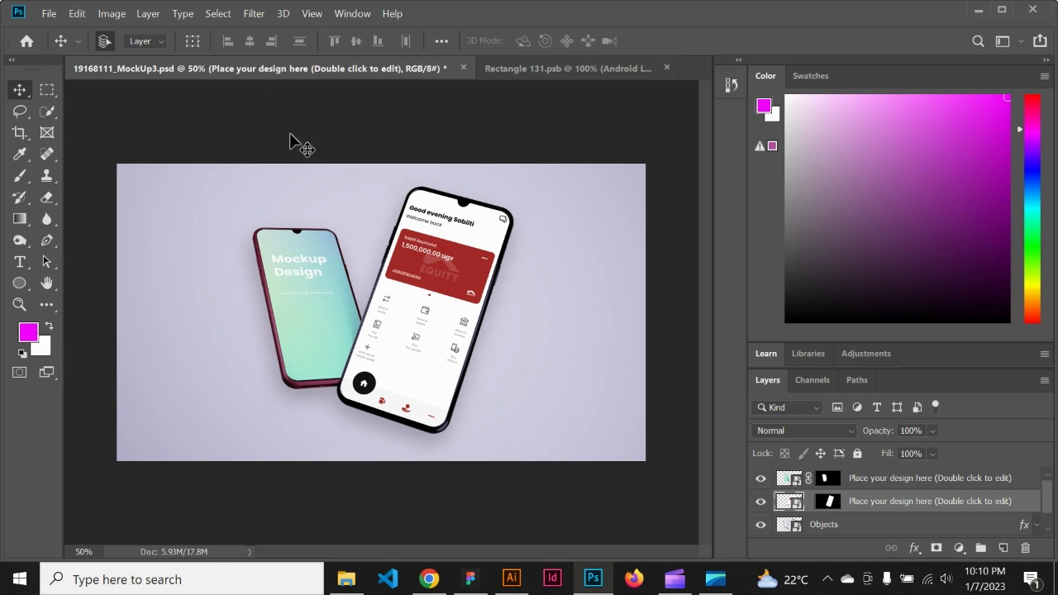
# Step: Open the rear phone's placeholder design for editing
pyautogui.click(312, 299)
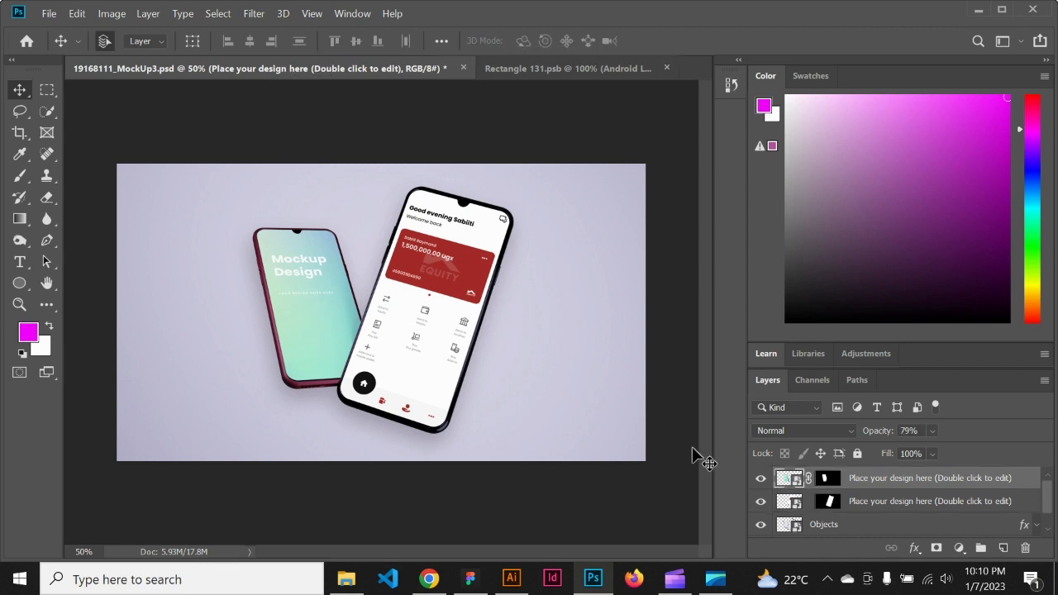
pyautogui.doubleClick(792, 480)
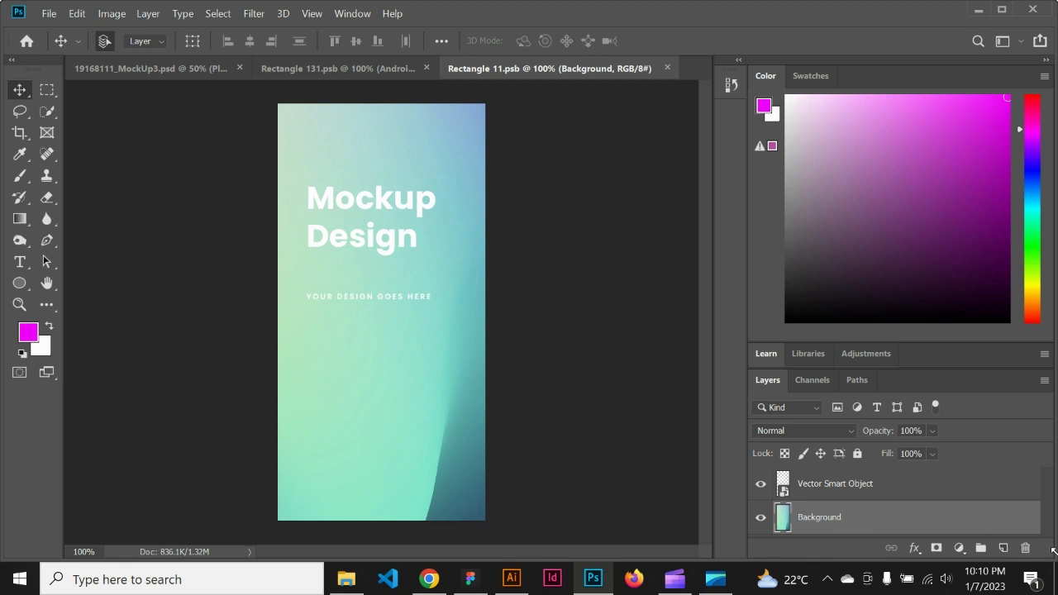
# Step: Delete the Background layer and hide the Vector Smart Object layer in the rear phone's design
pyautogui.click(1026, 549)
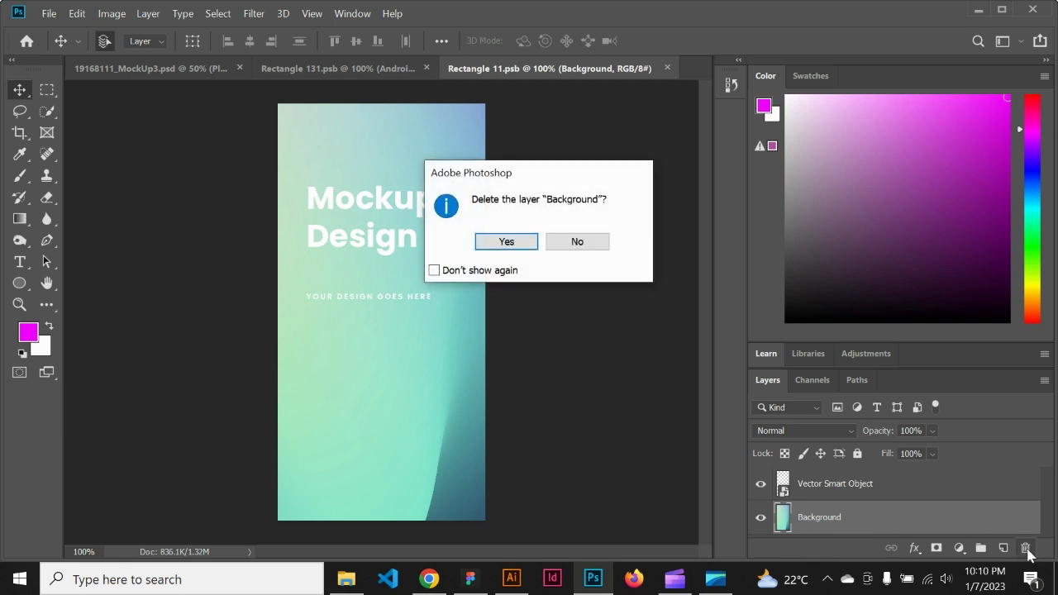
pyautogui.click(519, 244)
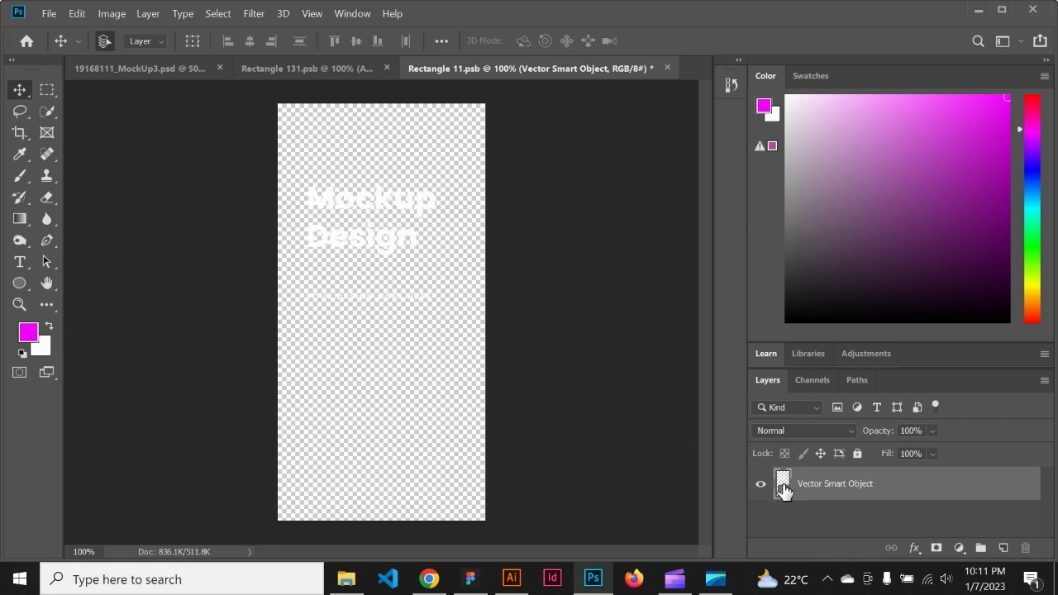
pyautogui.click(760, 484)
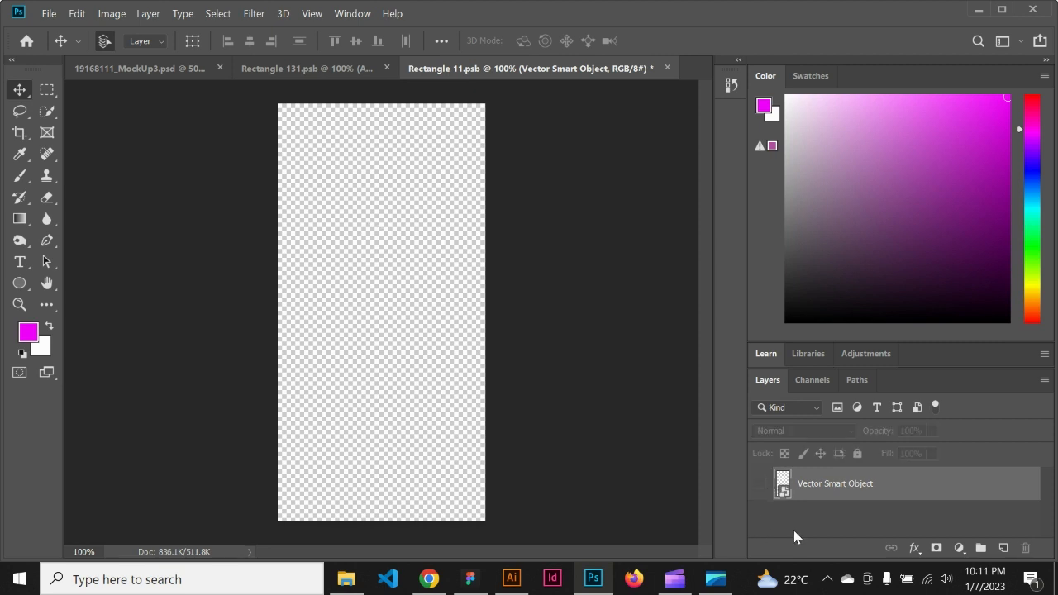
# Step: Place the splash image from the images folder into the rear phone's design and save it
pyautogui.click(345, 577)
pyautogui.click(291, 367)
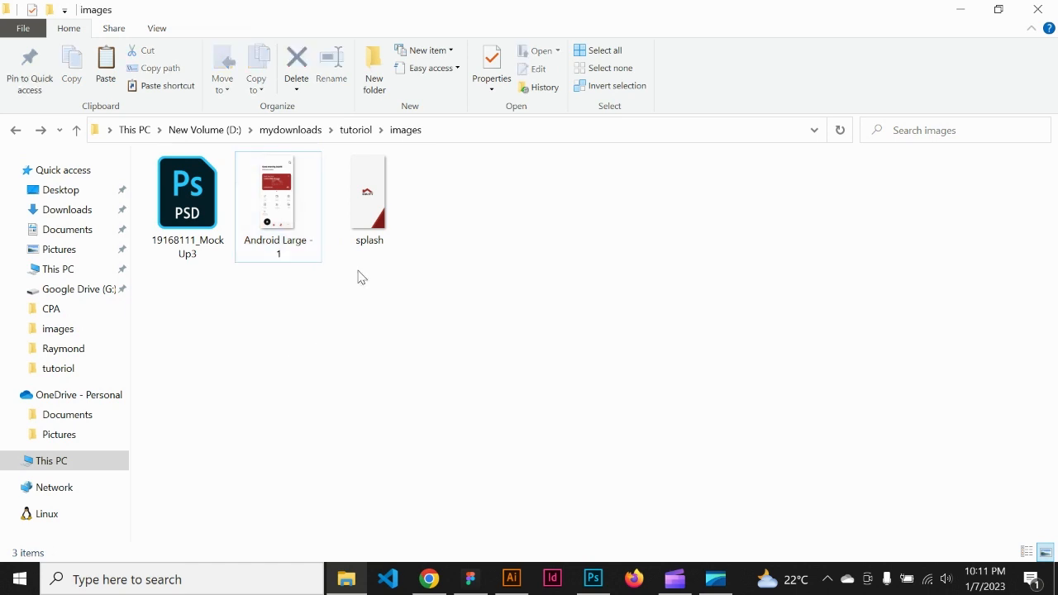
pyautogui.click(368, 223)
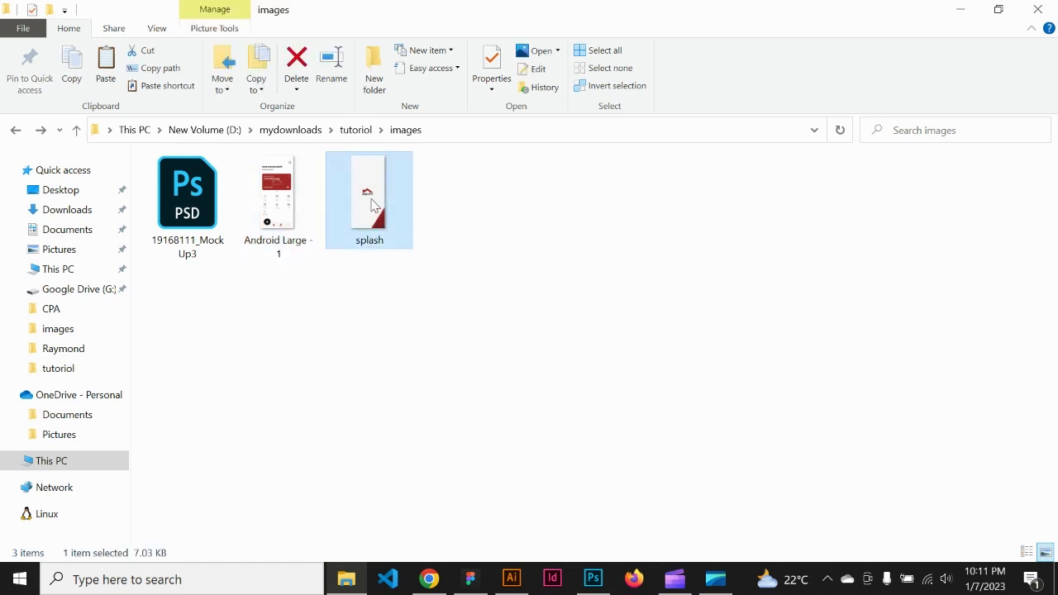
pyautogui.moveTo(375, 211); pyautogui.dragTo(382, 335)
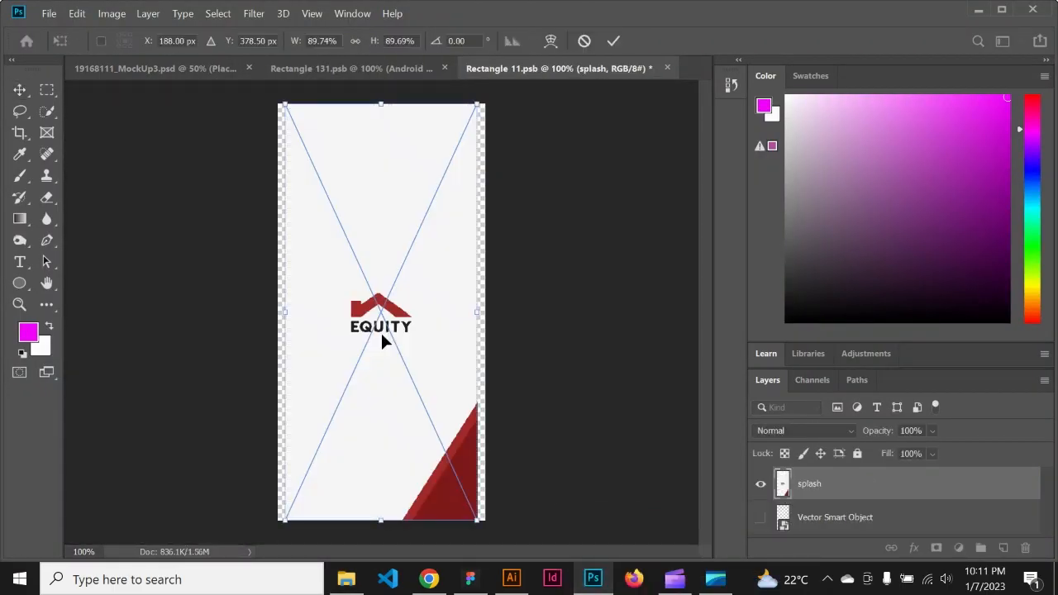
pyautogui.press('Return')
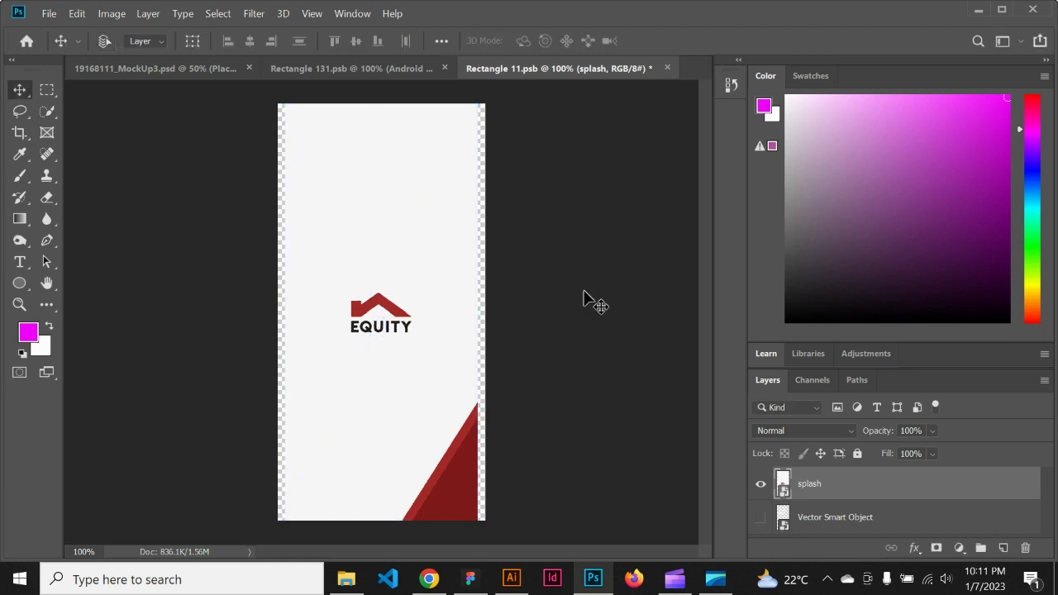
pyautogui.hotkey('ctrl', 's')
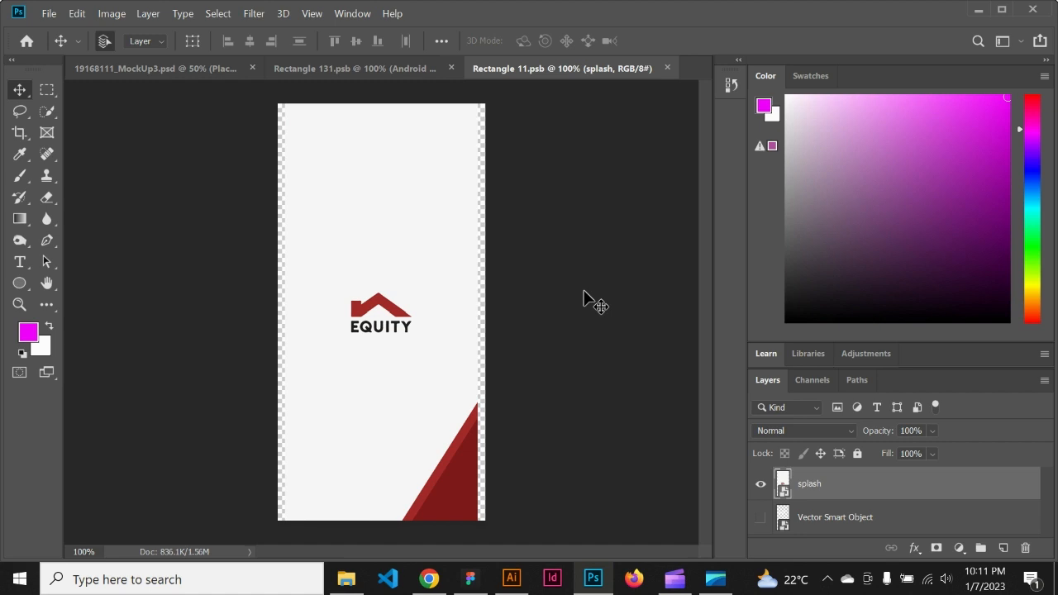
# Step: Review the front and rear phone designs and compare them with the assembled two-phone mockup
pyautogui.click(331, 70)
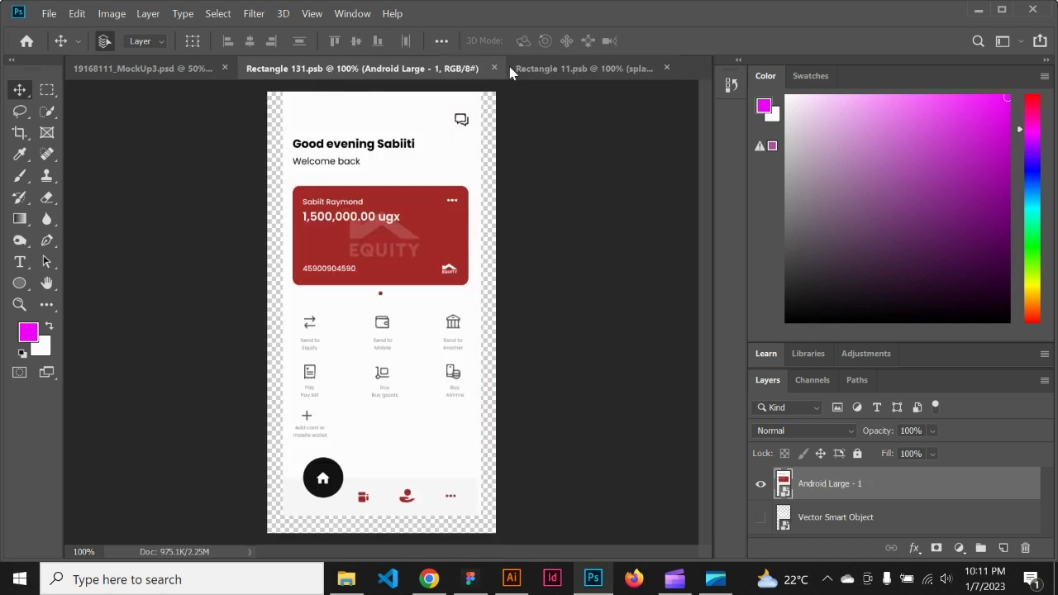
pyautogui.click(550, 71)
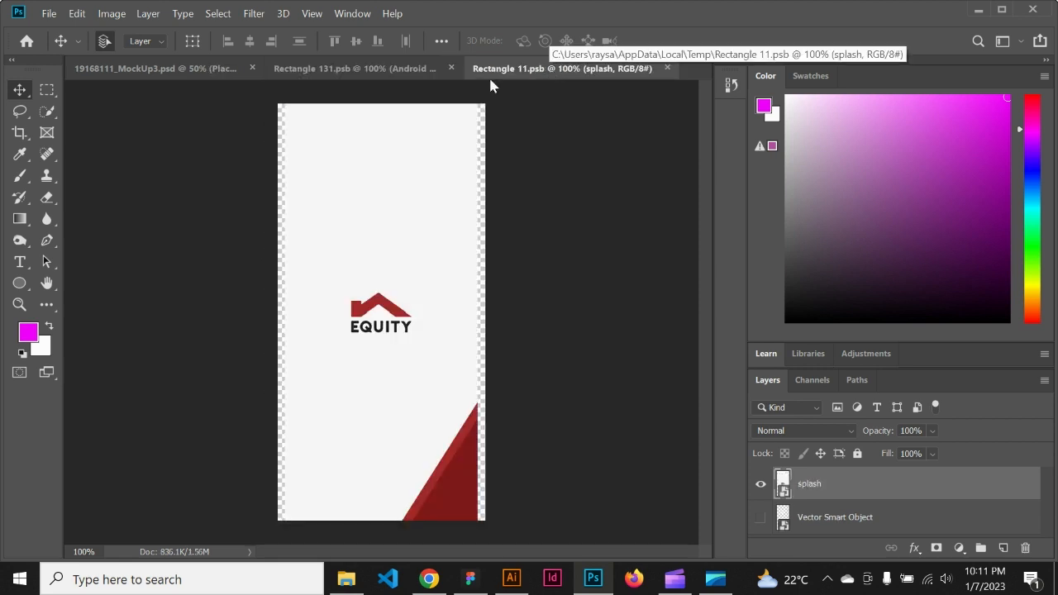
pyautogui.click(379, 70)
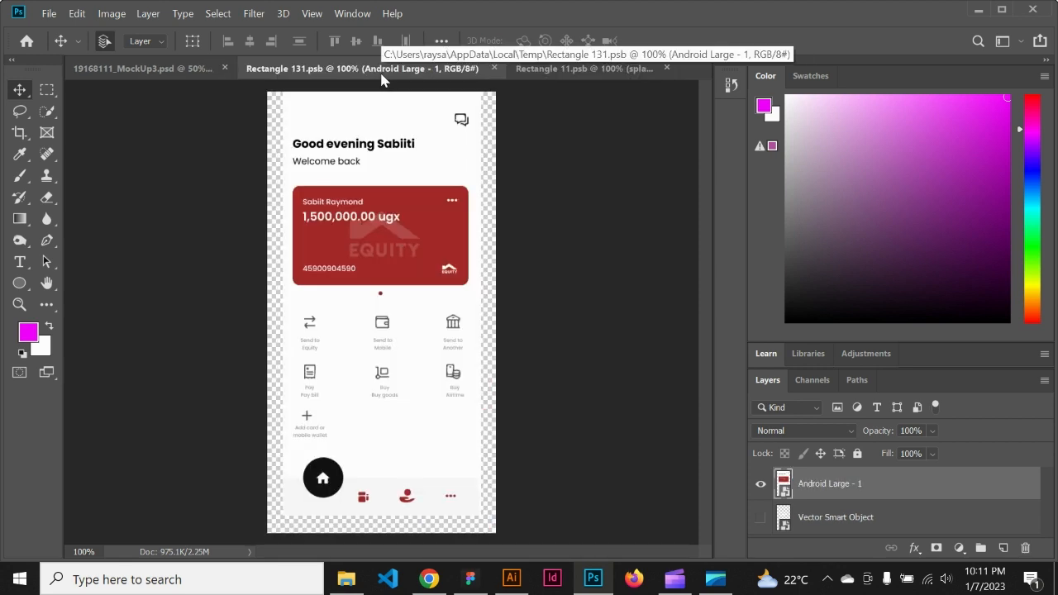
pyautogui.click(196, 75)
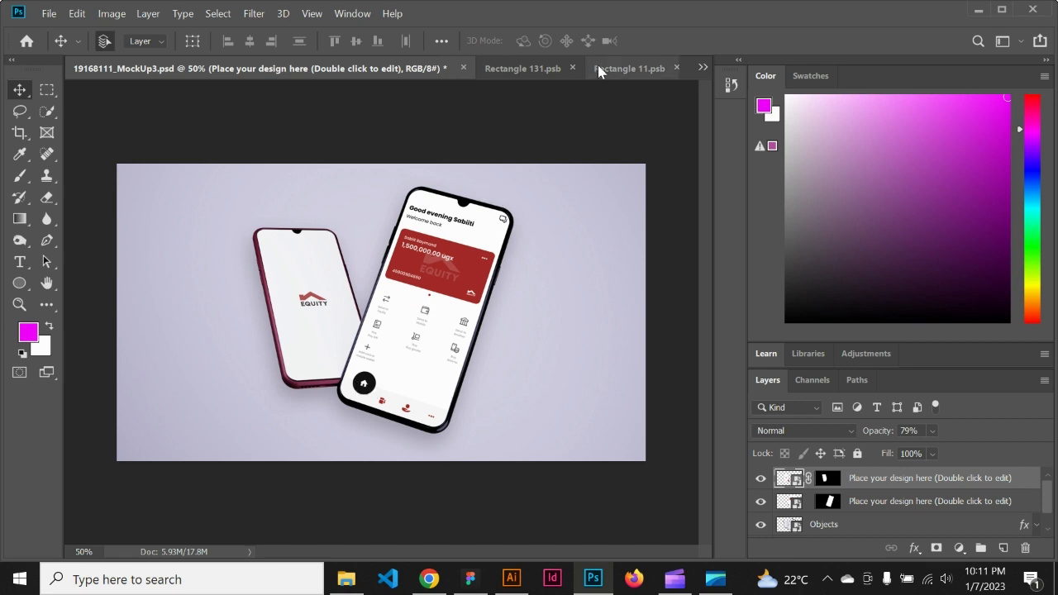
pyautogui.click(550, 71)
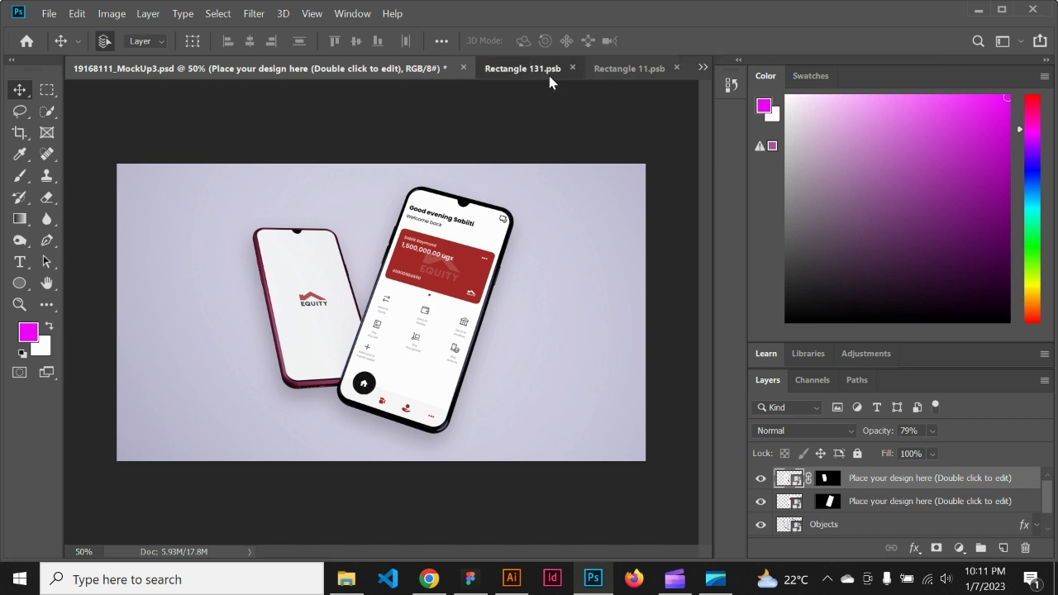
pyautogui.click(613, 75)
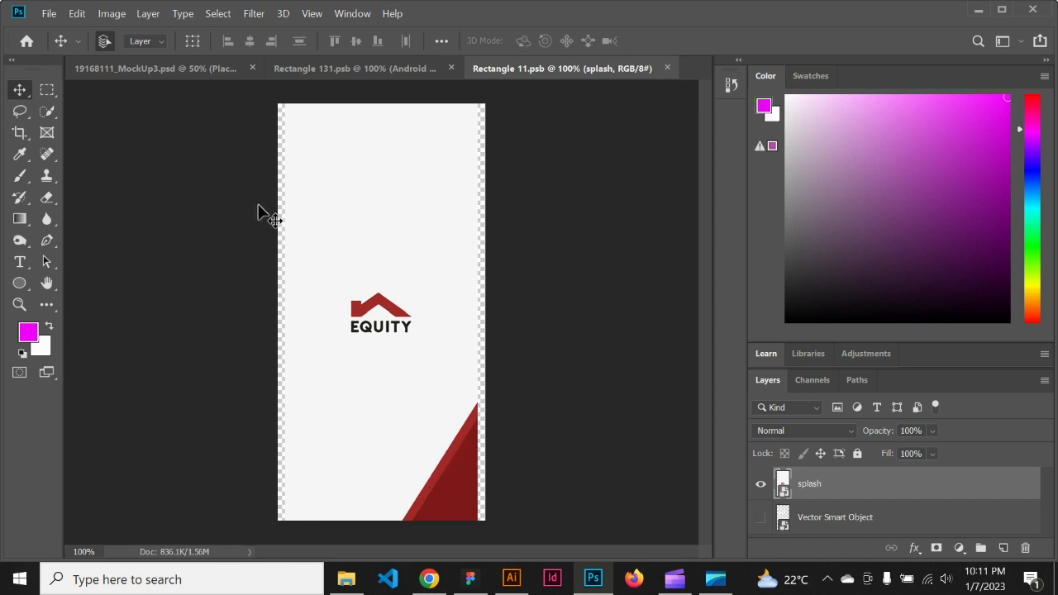
pyautogui.click(198, 76)
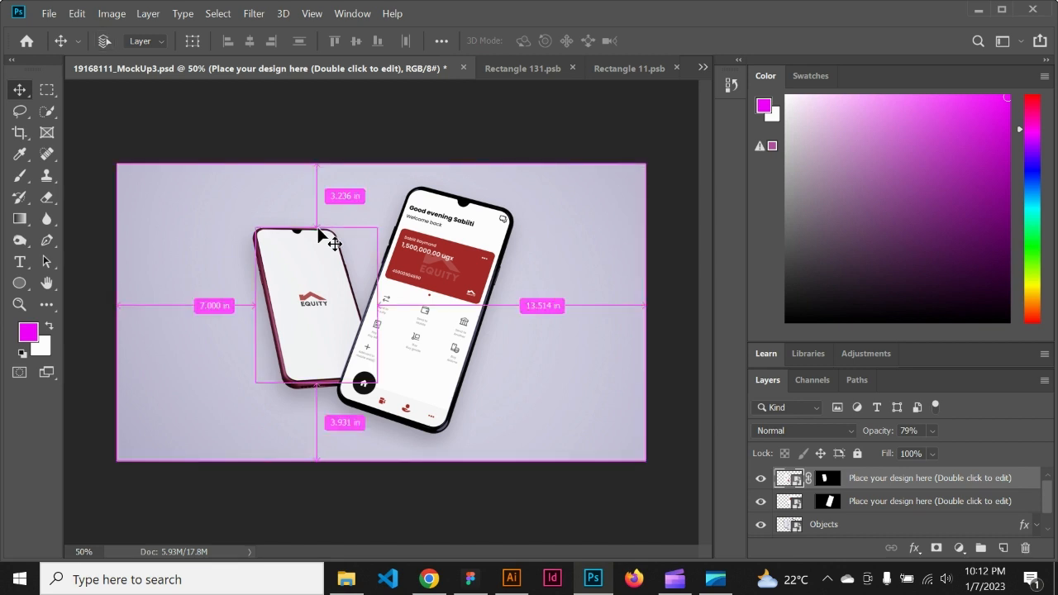
# Step: Save the mockup document and export it as the 1920 x 1080 px PNG 19168111_MockUp3 in the images folder
pyautogui.hotkey('ctrl', 's')
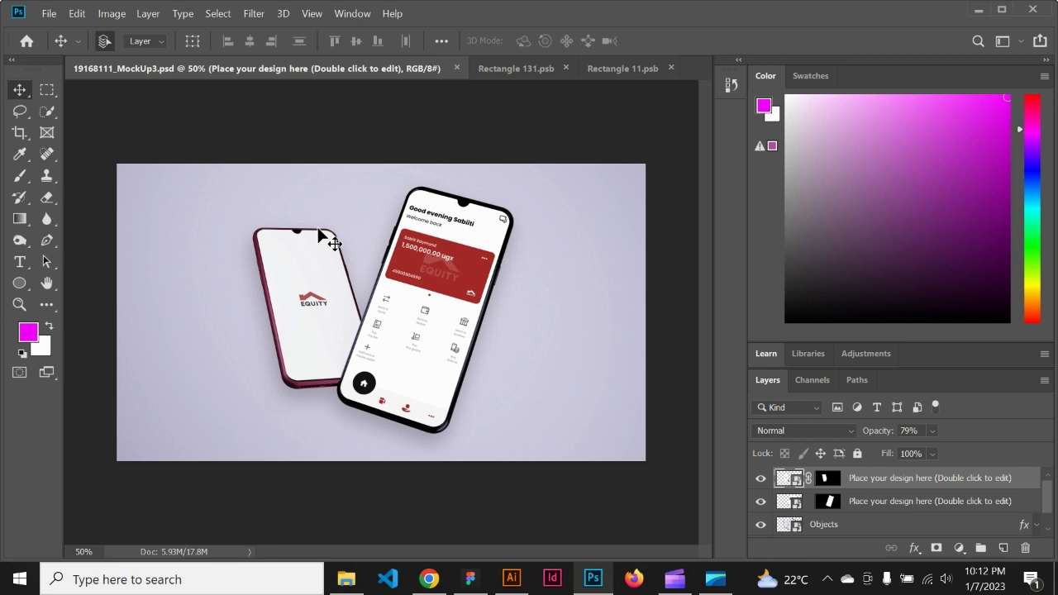
pyautogui.click(50, 15)
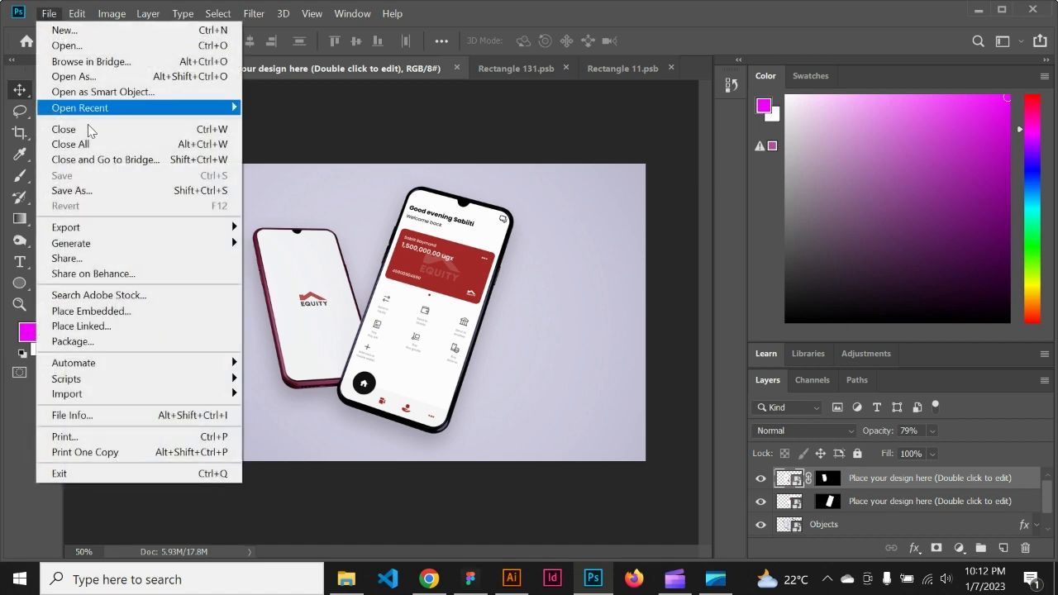
pyautogui.moveTo(120, 229)
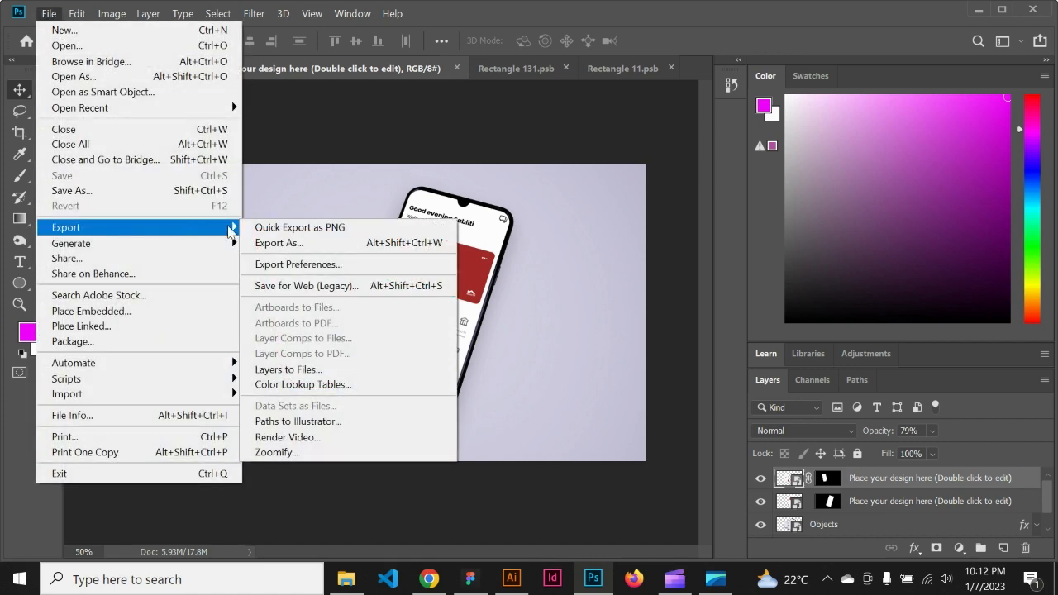
pyautogui.click(269, 243)
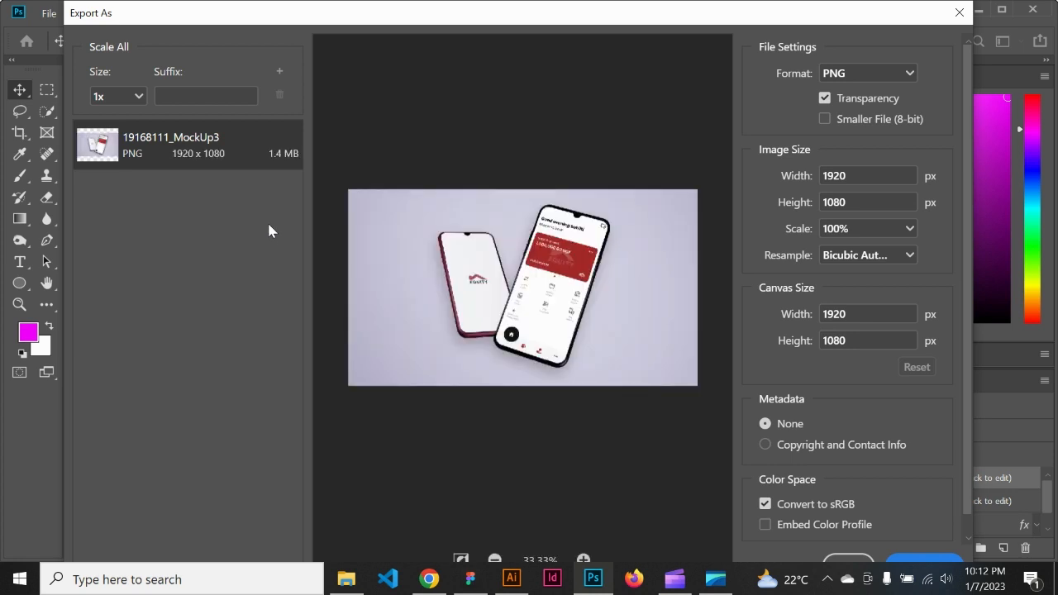
pyautogui.click(929, 565)
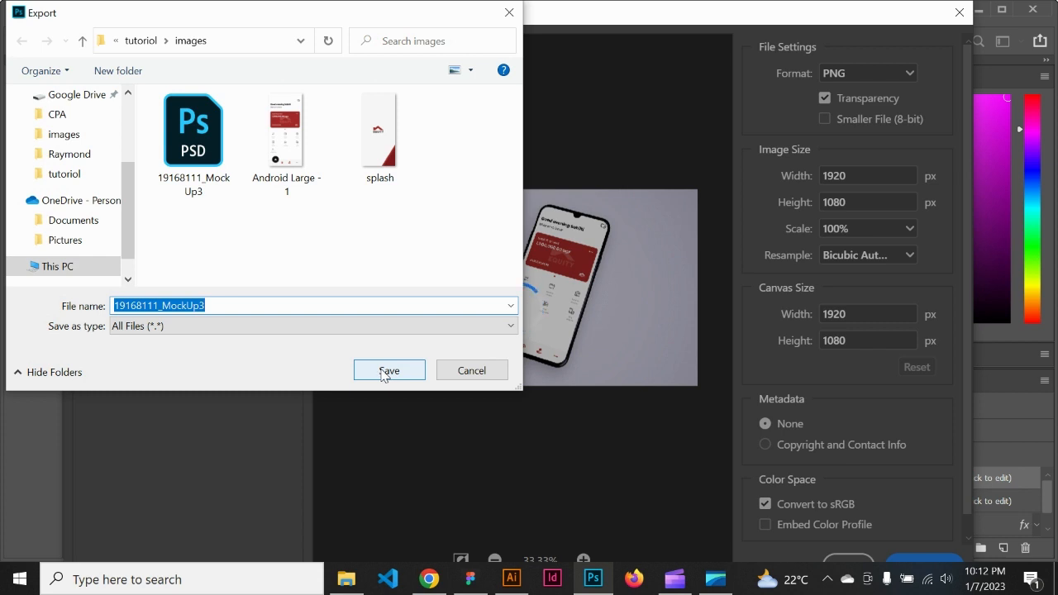
pyautogui.click(383, 373)
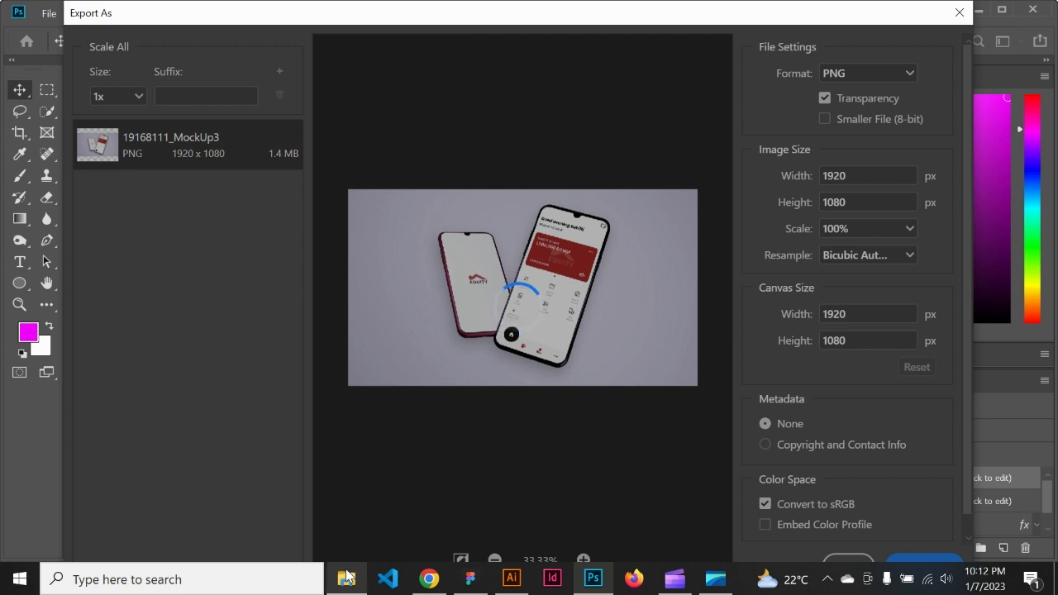
# Step: Switch to the images folder in File Explorer and open the exported 19168111_MockUp3.png to inspect the finished mockup
pyautogui.moveTo(347, 579)
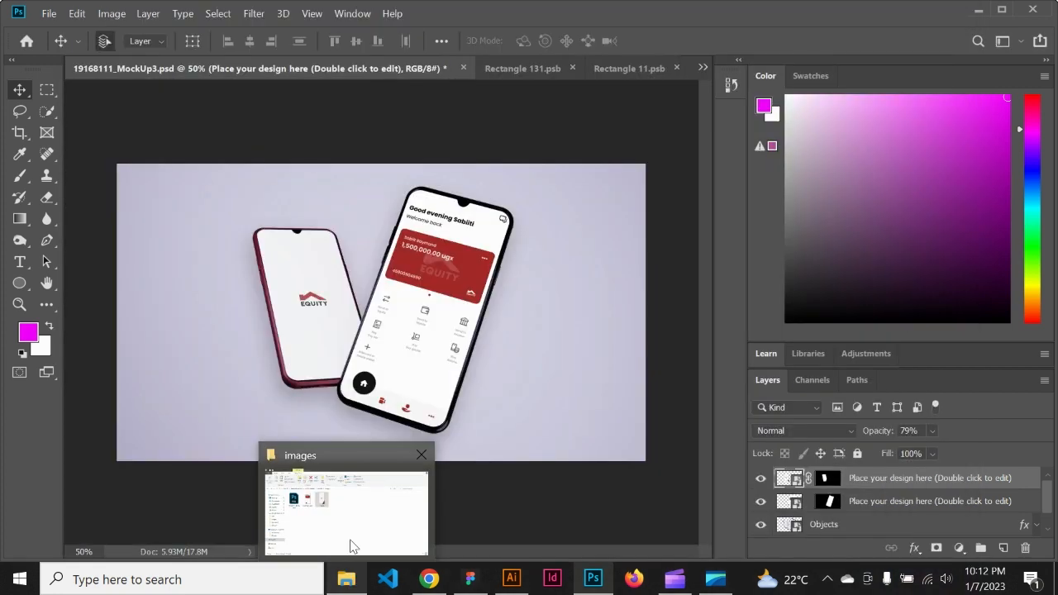
pyautogui.click(354, 546)
pyautogui.doubleClick(188, 211)
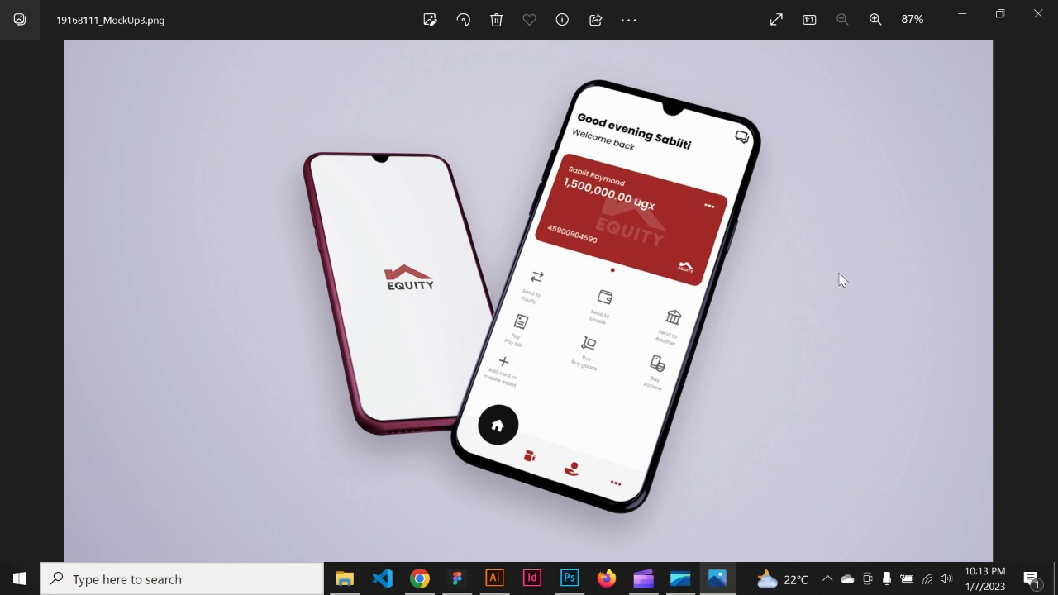
pyautogui.moveTo(685, 579)
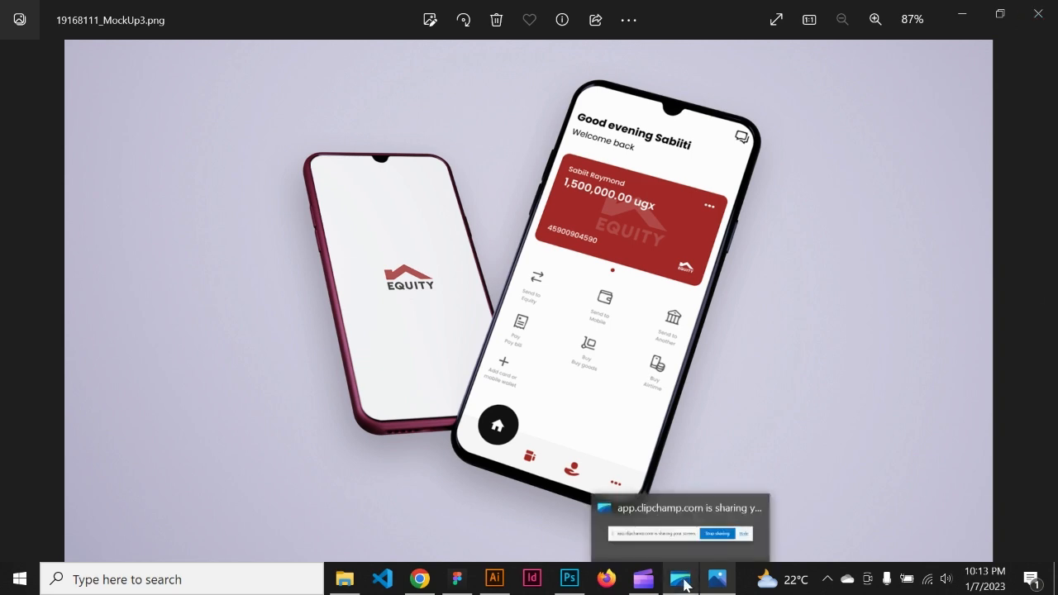